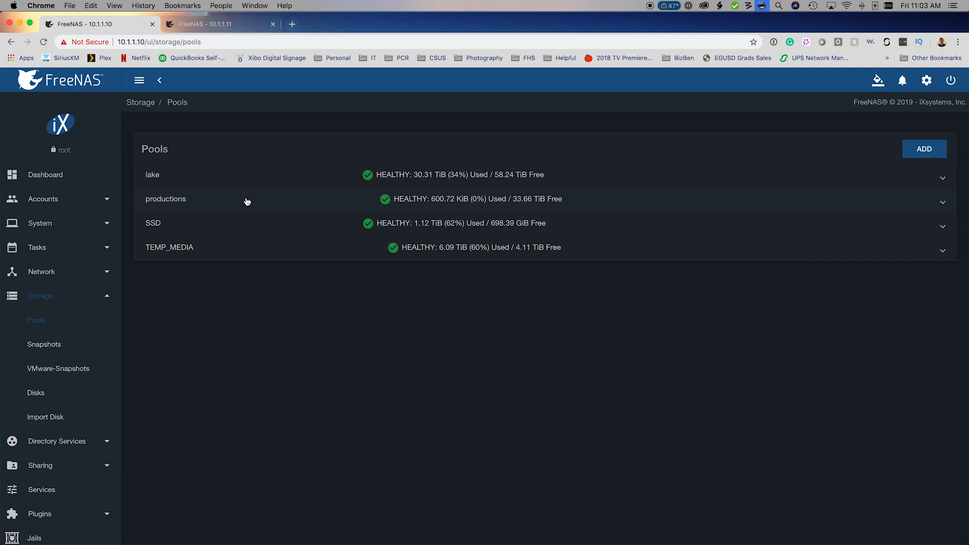
- Examine the datasets in the lake, TEMP_MEDIA and productions storage pools
left_click(181, 176)
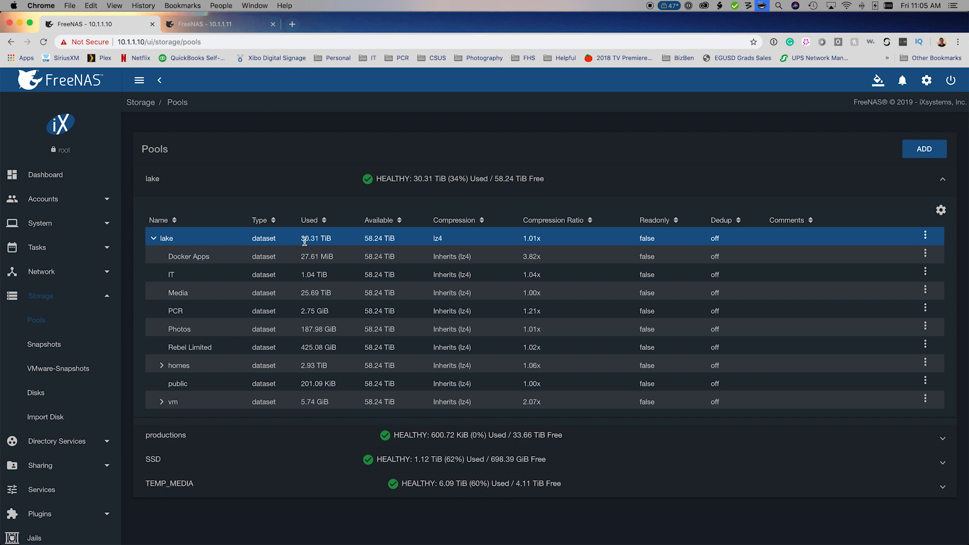
left_click(352, 186)
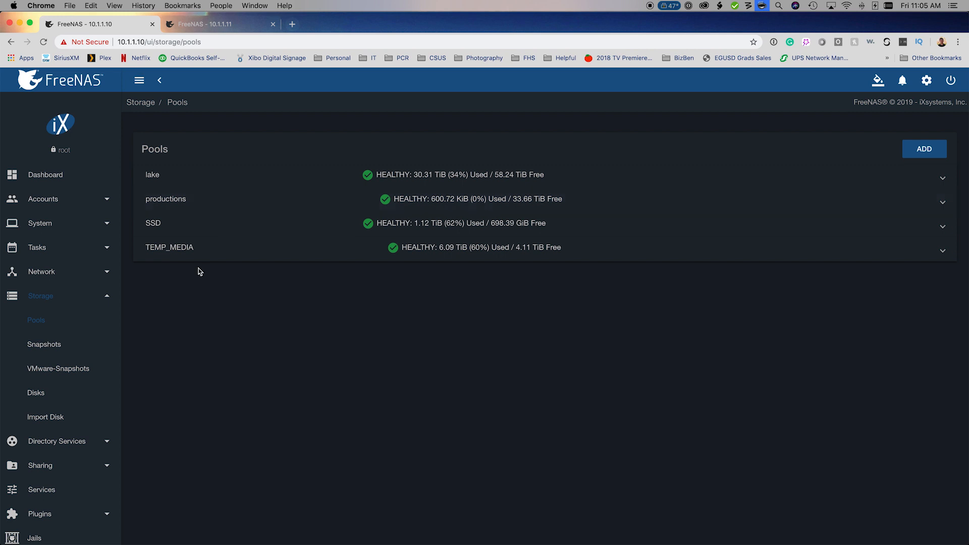
left_click(198, 249)
left_click(154, 323)
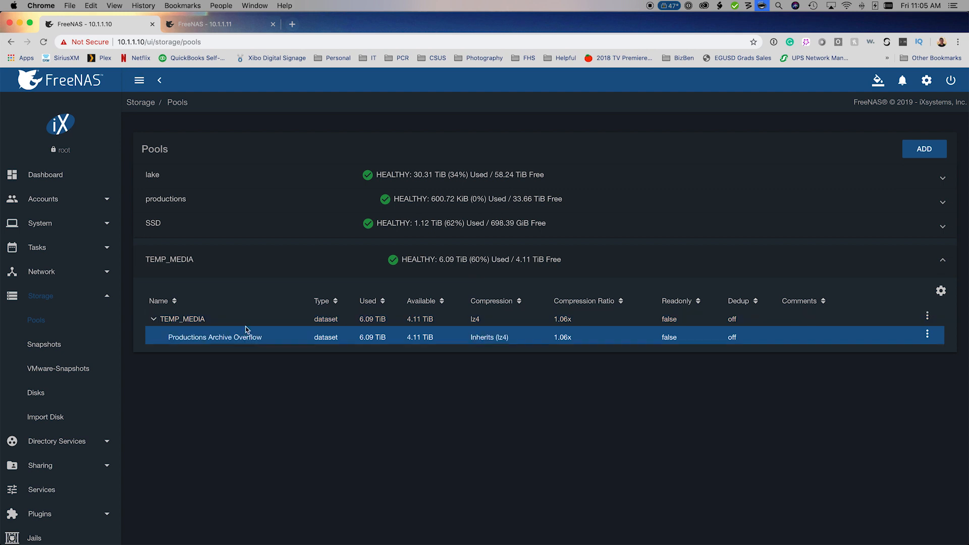
left_click(171, 197)
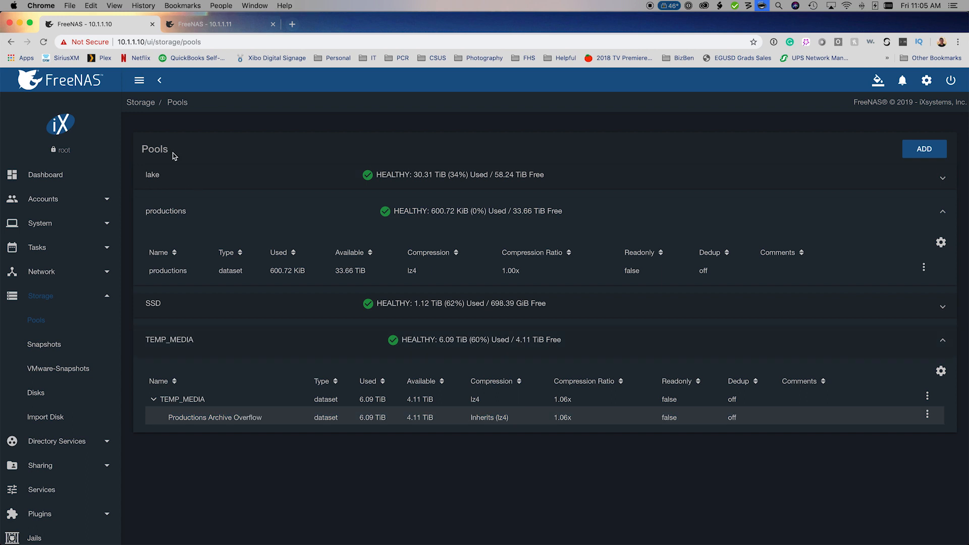
left_click(208, 183)
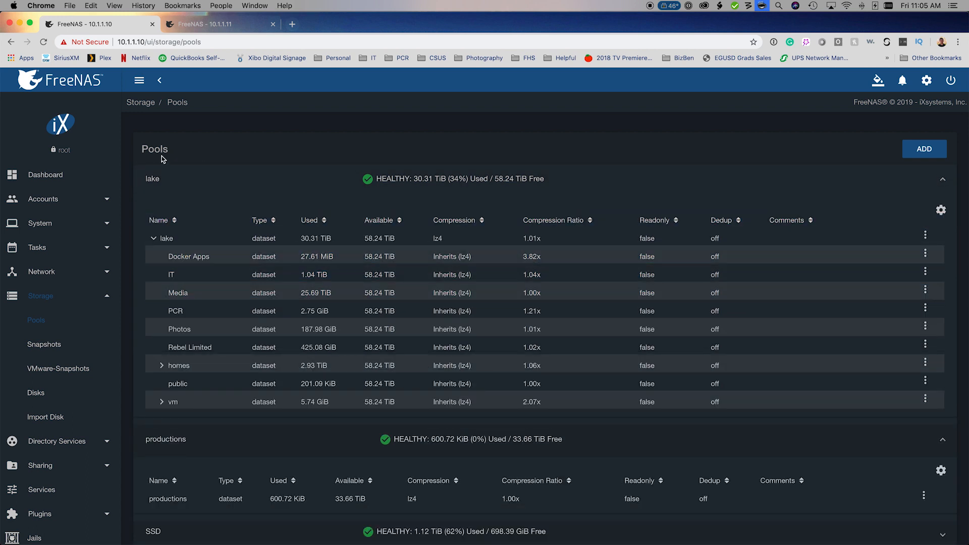
left_click(157, 179)
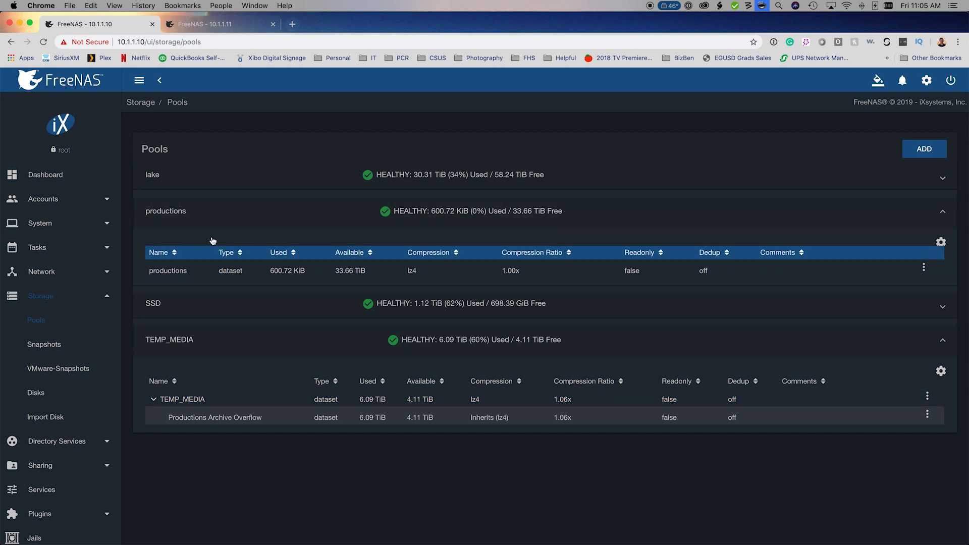
- Add a periodic snapshot task for the TEMP_MEDIA pool and make it recursive
left_click(44, 248)
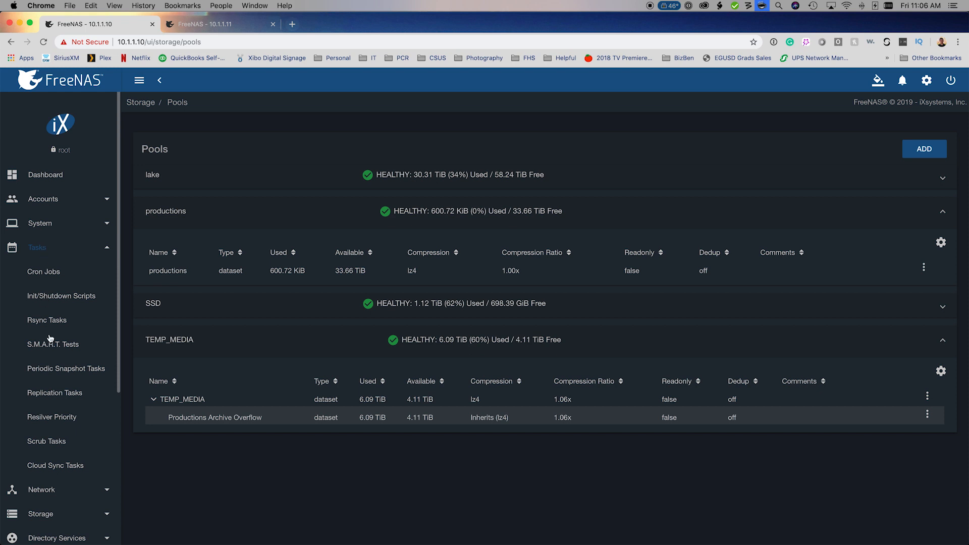
left_click(62, 370)
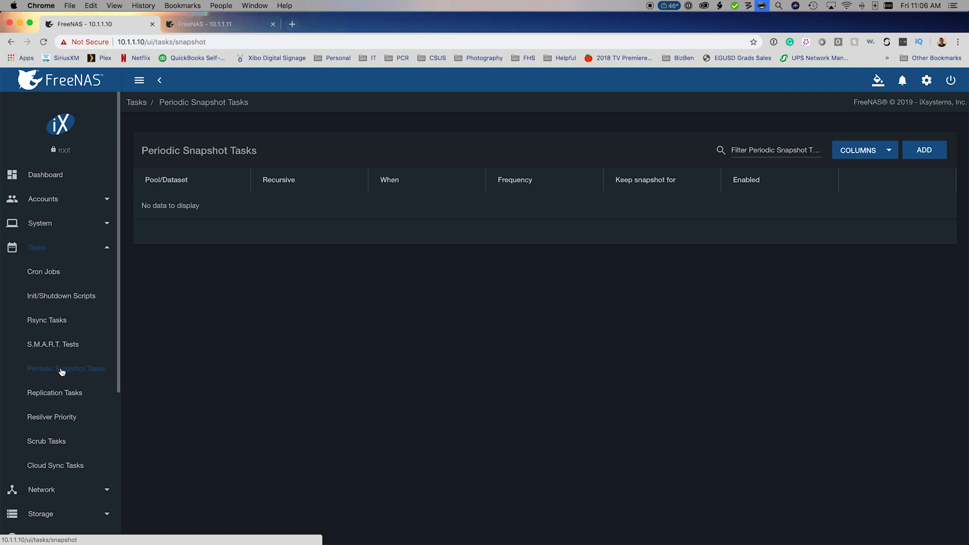
left_click(925, 150)
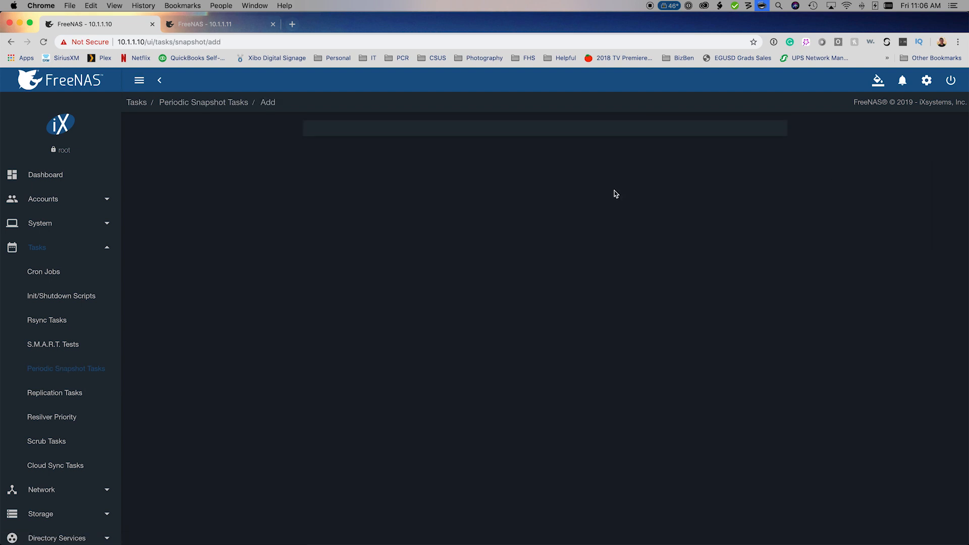
left_click(353, 137)
left_click(364, 142)
left_click(340, 141)
scroll(389, 205, "down", 10)
scroll(389, 206, "down", 10)
scroll(389, 207, "up", 10)
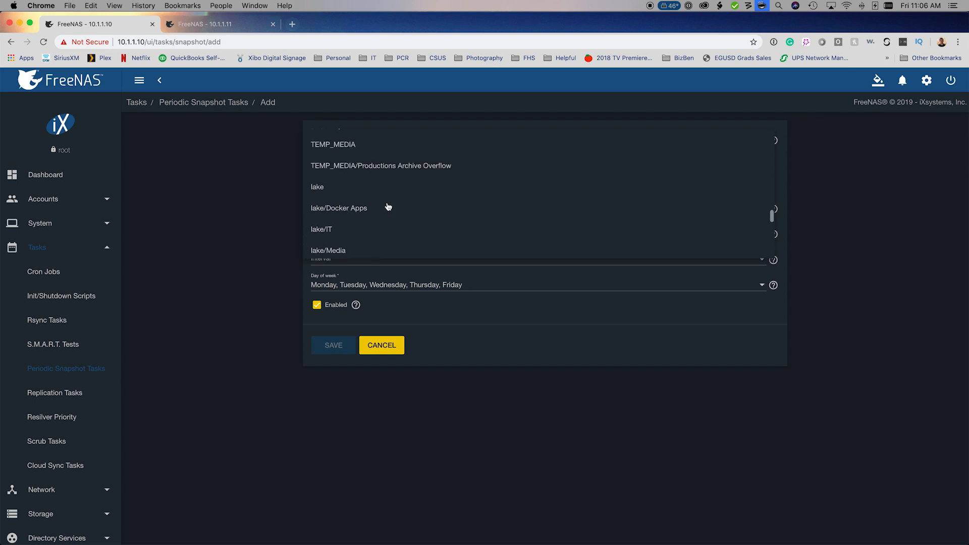
scroll(384, 207, "down", 2)
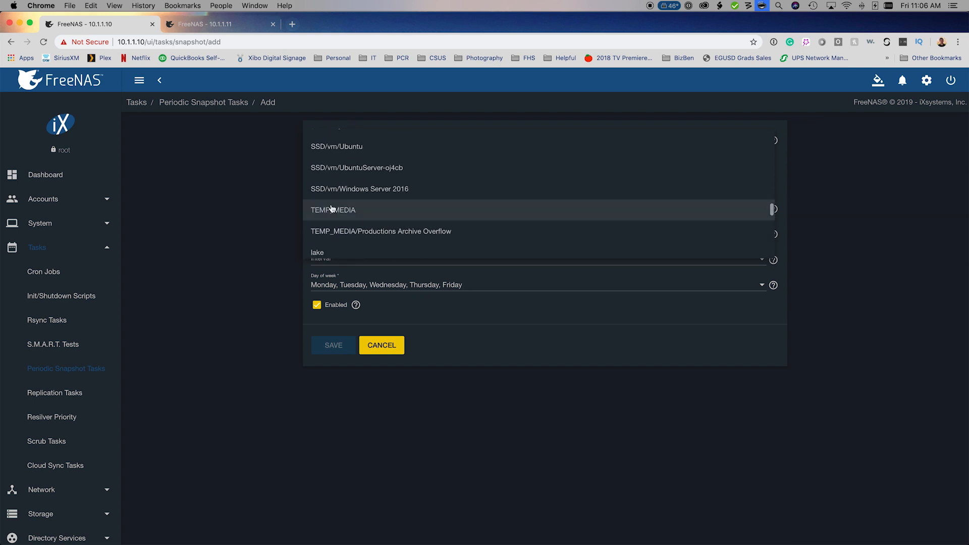
left_click(362, 213)
left_click(318, 162)
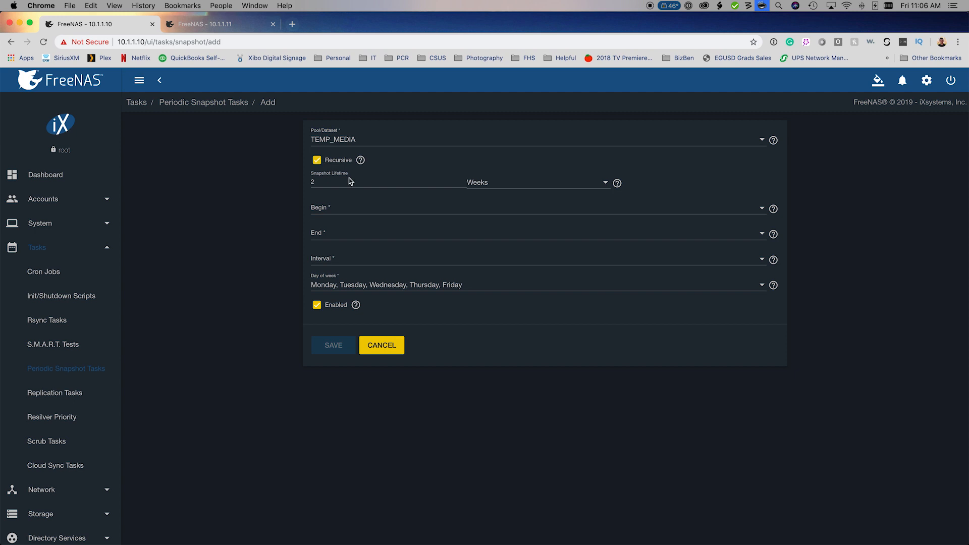
- Set the snapshot lifetime of the new task to 1 year
double_click(383, 185)
type("1")
left_click(519, 182)
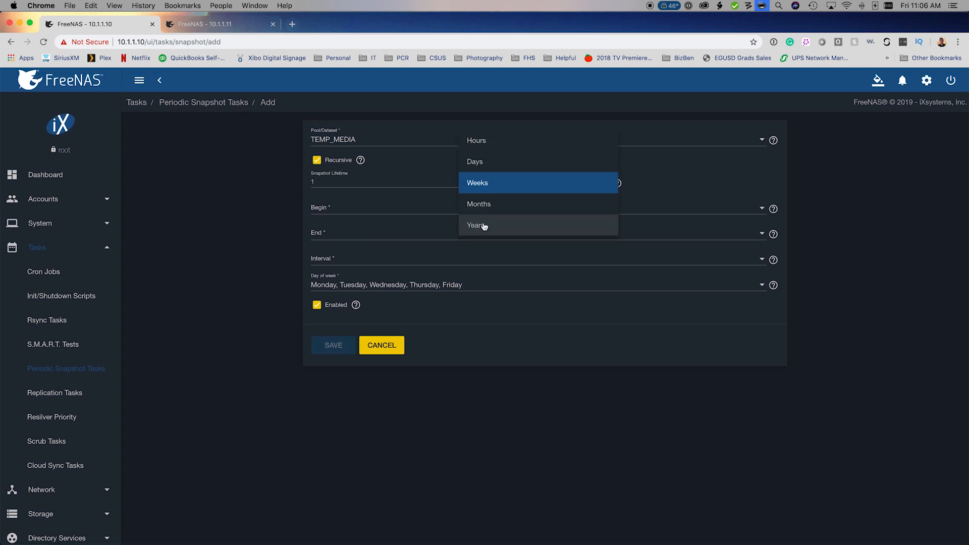
left_click(483, 226)
- Set the snapshot task's begin time to 00:00:00 and its end time to 23:59:00
left_click(325, 212)
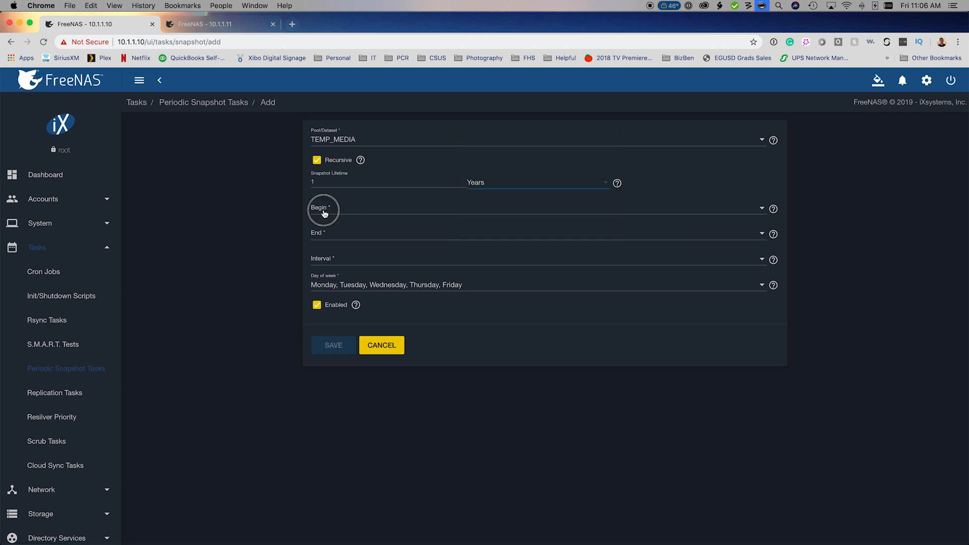
left_click(336, 212)
left_click(336, 240)
scroll(358, 301, "down", 20)
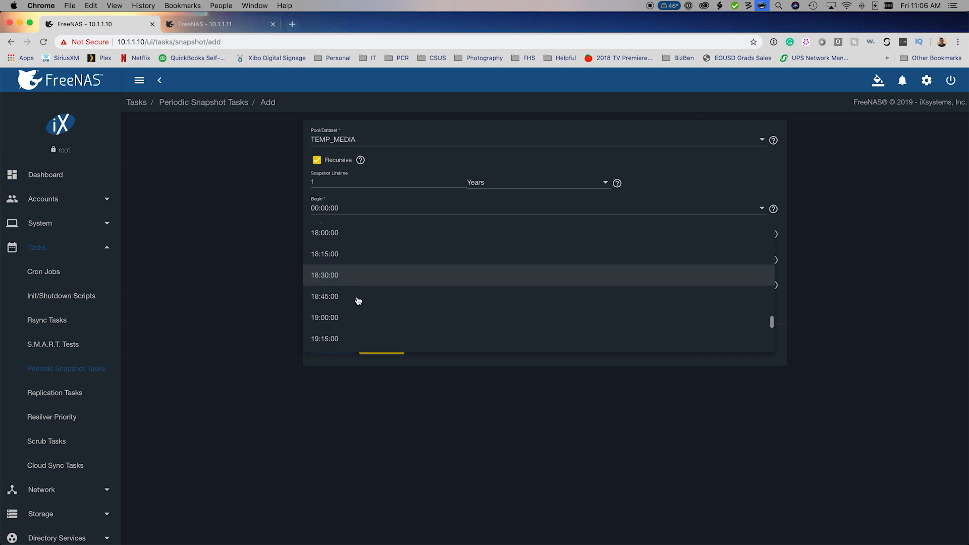
scroll(353, 323, "down", 15)
left_click(348, 340)
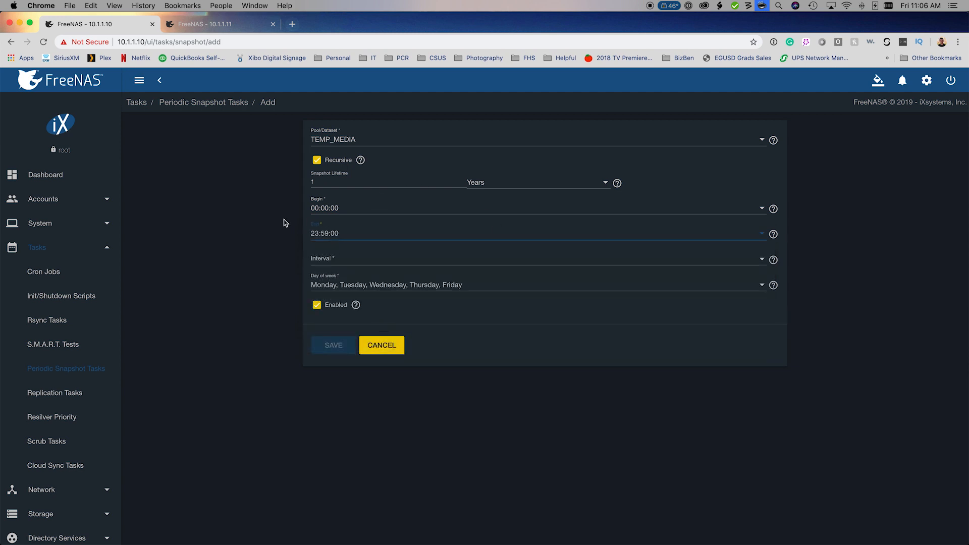
- Set the snapshot task's interval to 4 weeks
left_click(330, 259)
scroll(360, 303, "down", 3)
left_click(347, 368)
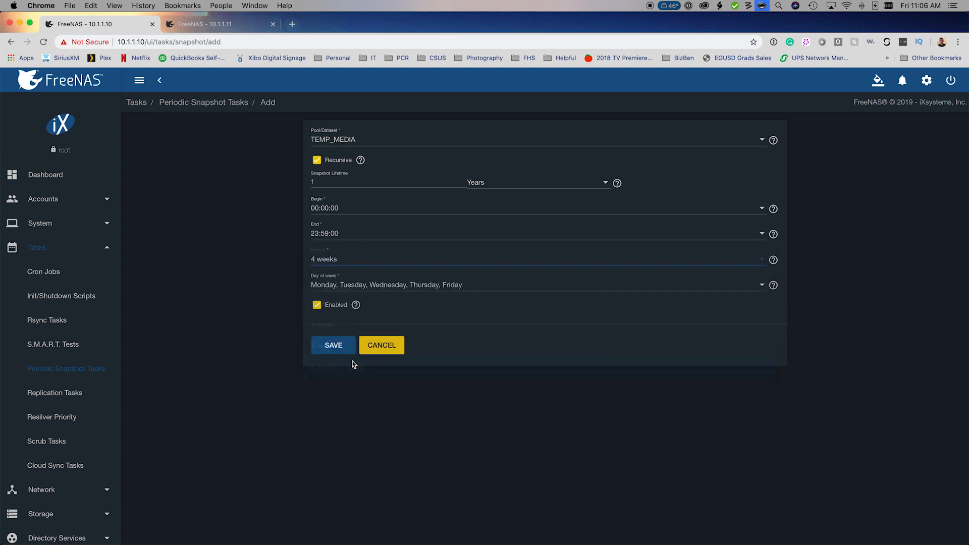
- Restrict the snapshot task to Friday only by deselecting Monday through Thursday, and save the task
left_click(331, 287)
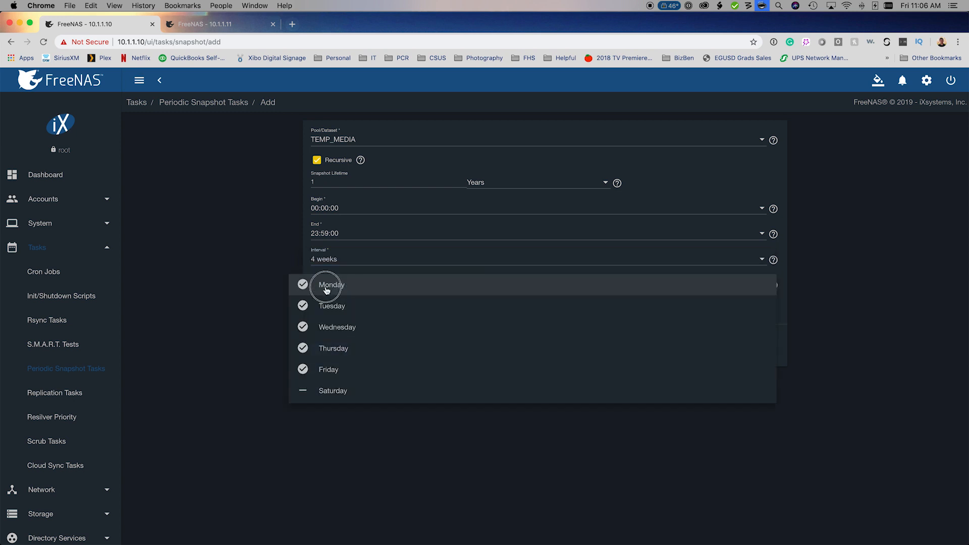
left_click(326, 285)
left_click(333, 306)
left_click(348, 349)
left_click(353, 328)
scroll(412, 366, "down", 1)
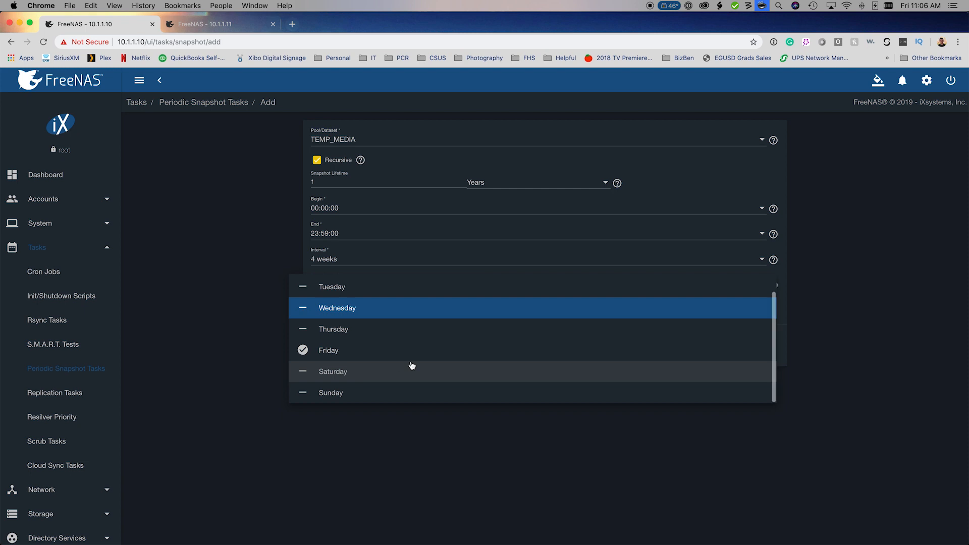
left_click(210, 310)
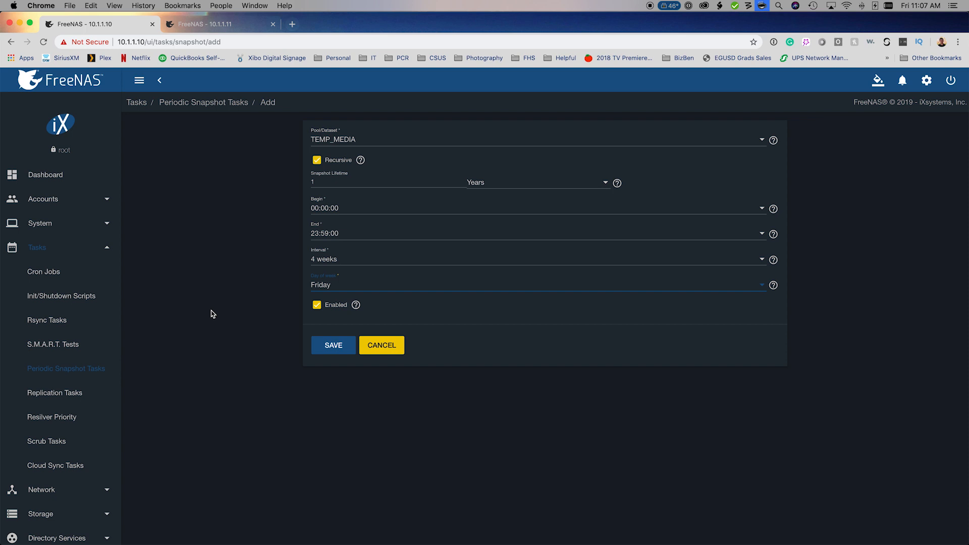
left_click(328, 350)
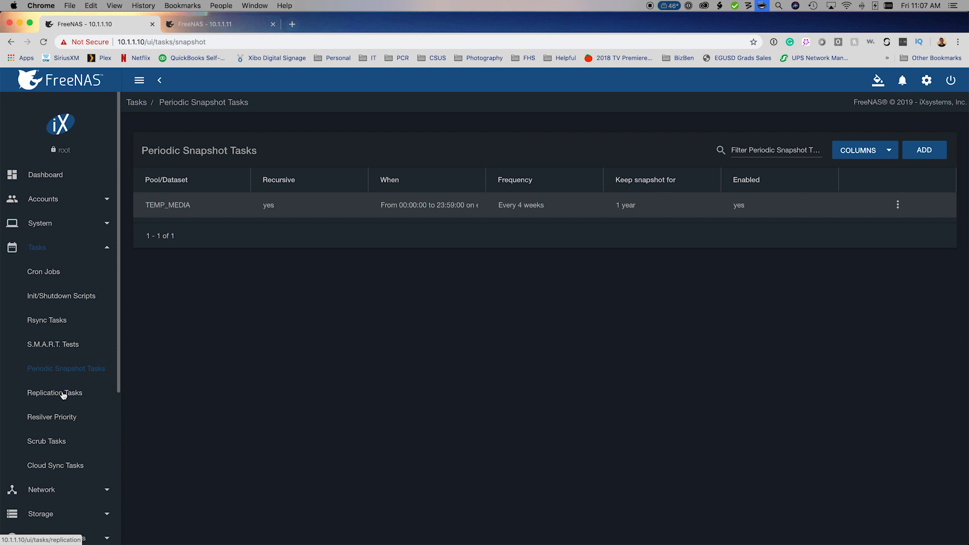
- Open the list of storage snapshots and filter it by "temp_me"
scroll(55, 434, "down", 3)
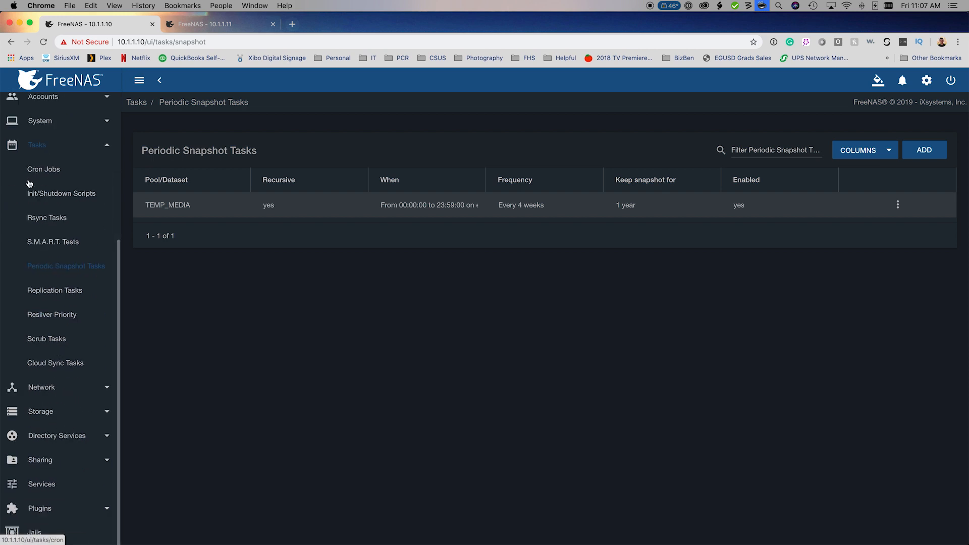
left_click(45, 412)
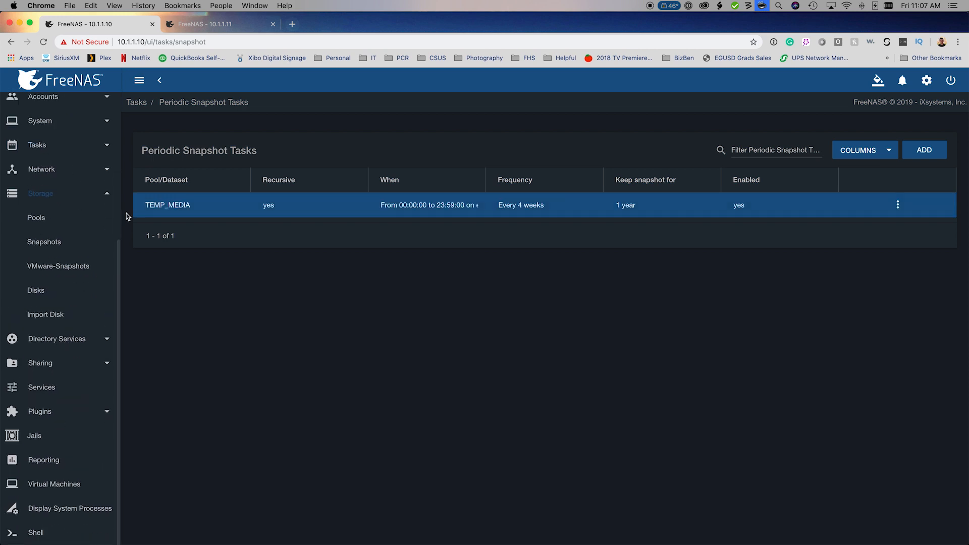
left_click(46, 245)
left_click(765, 152)
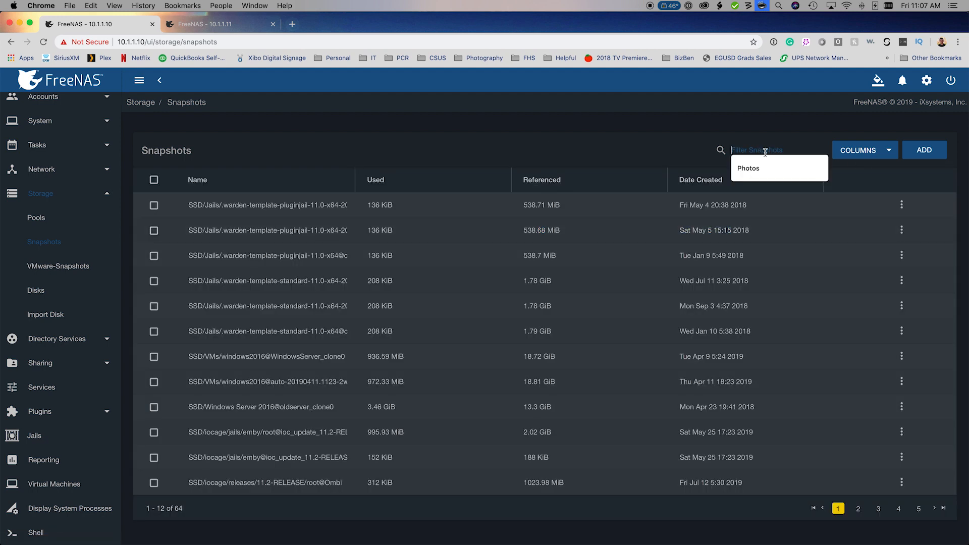
type("temp-")
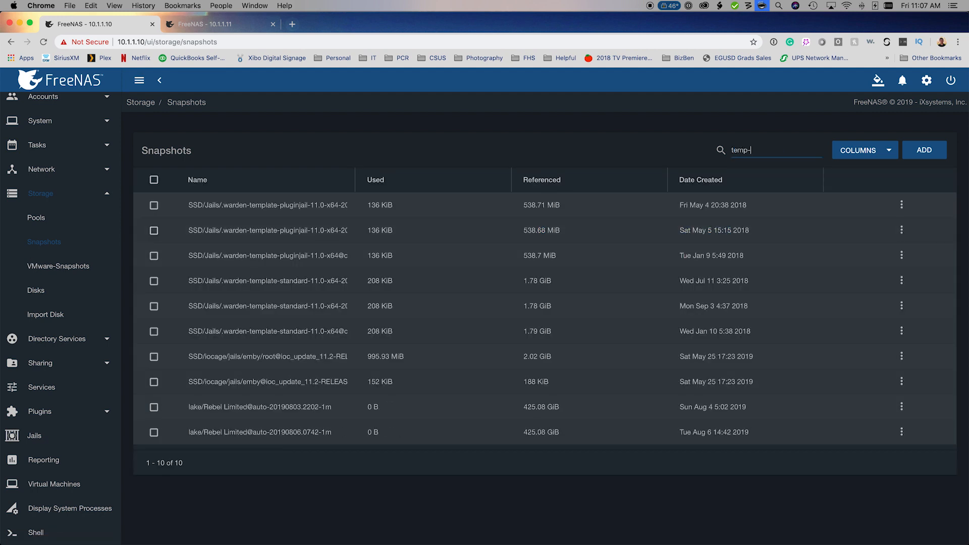
key("BackSpace")
type("_me")
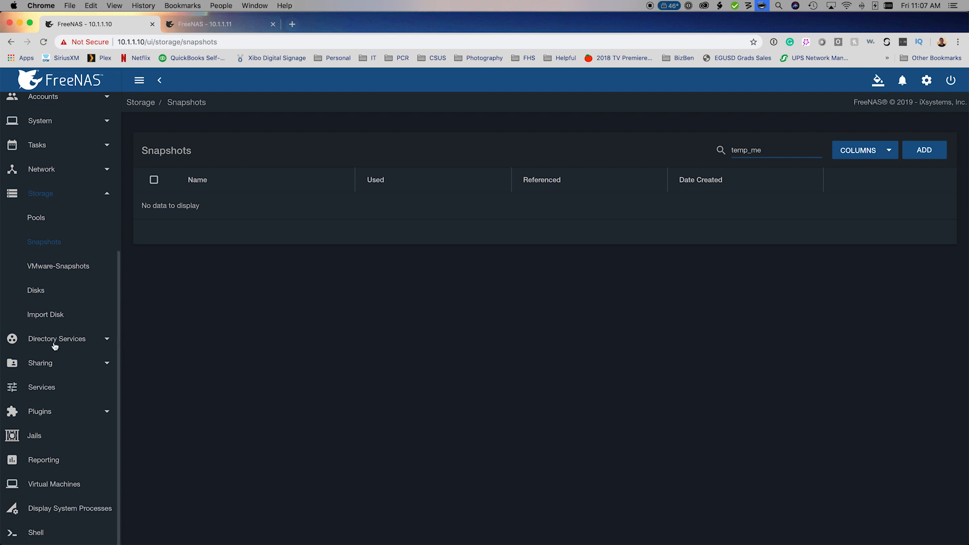
- Reload the snapshots list and search it for "media", "temp_media" and "Temp"
left_click(39, 217)
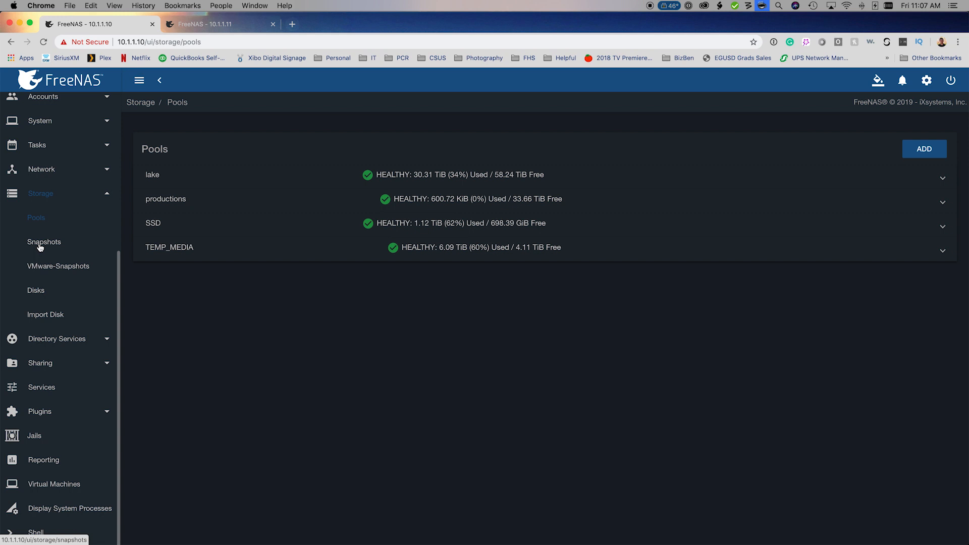
left_click(41, 244)
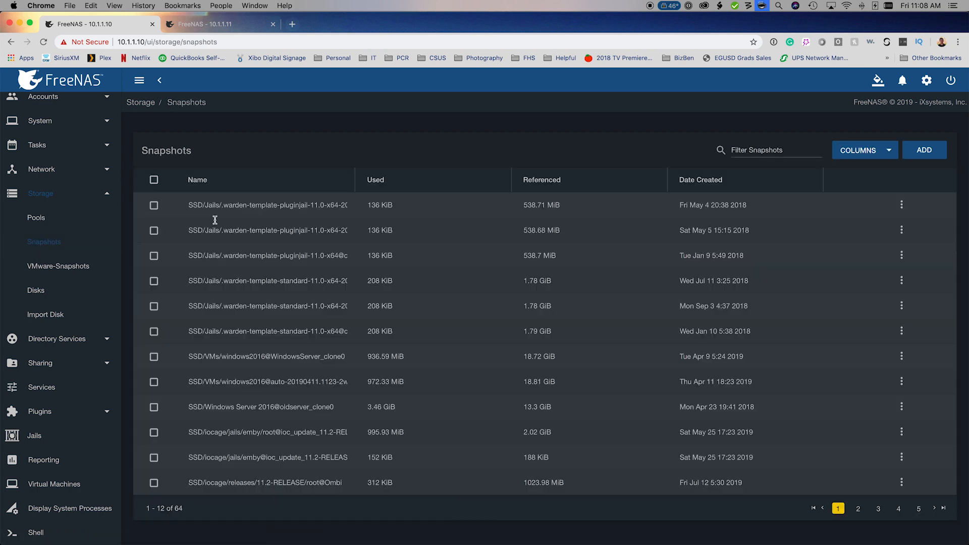
left_click(785, 151)
type("media")
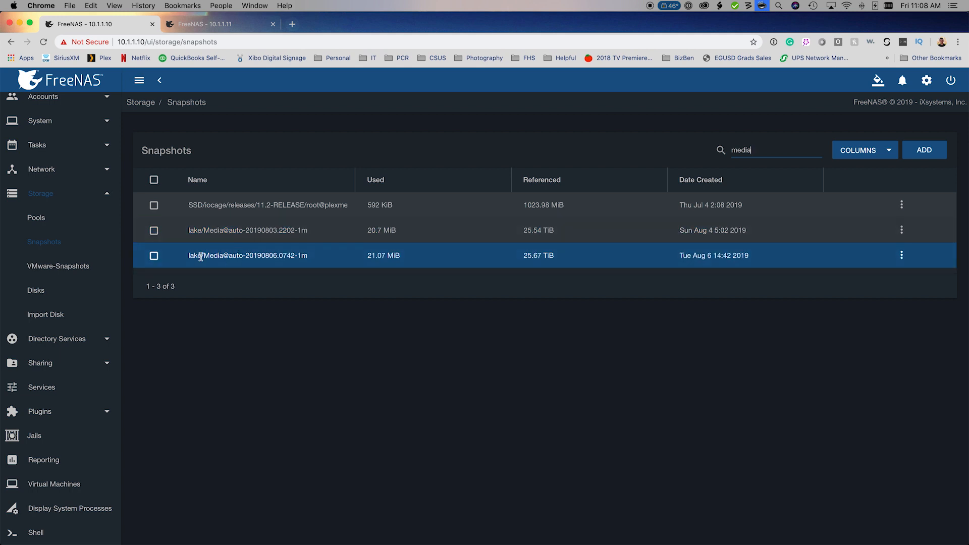
double_click(766, 149)
type("temp_")
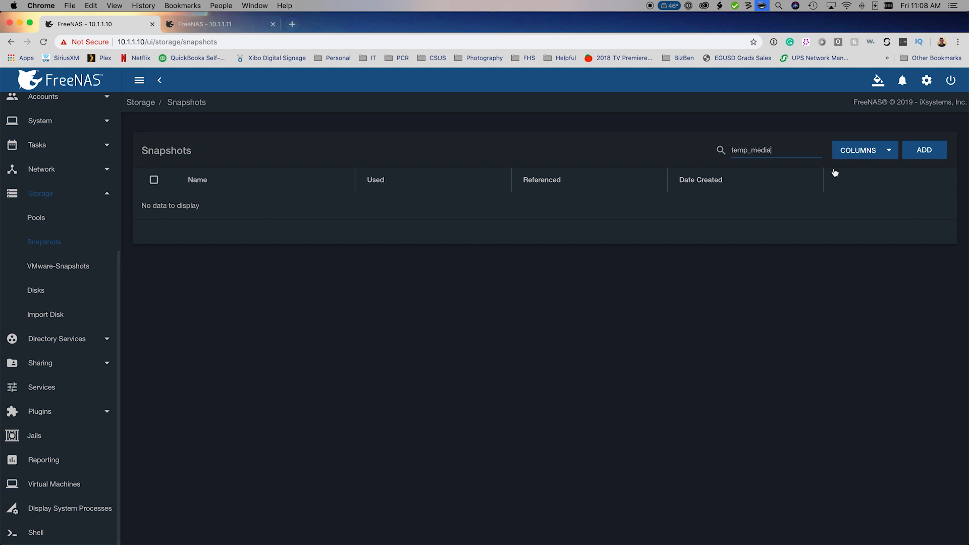
key("super+a")
type("Temp")
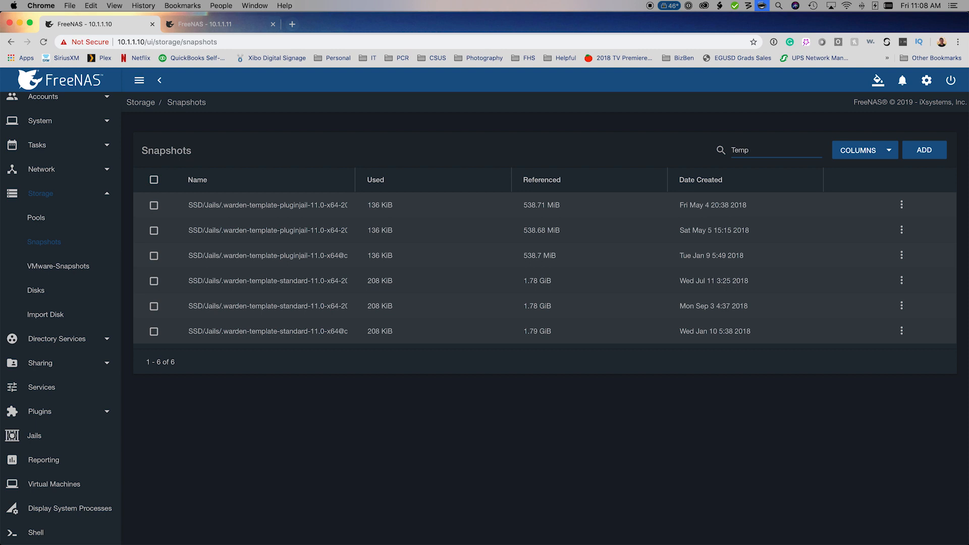
- Open the TEMP_MEDIA periodic snapshot task for editing, review its day of week and pool, and save it again
left_click(50, 146)
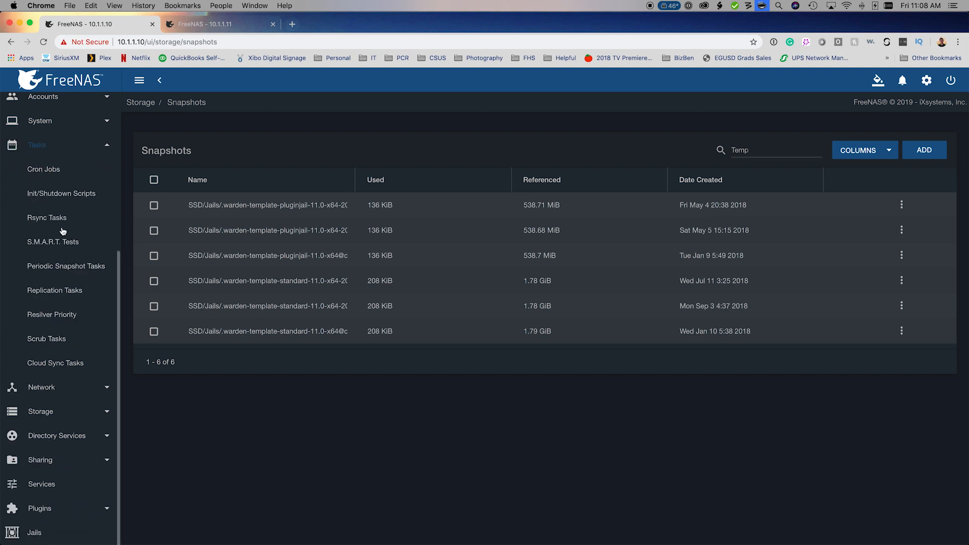
left_click(63, 268)
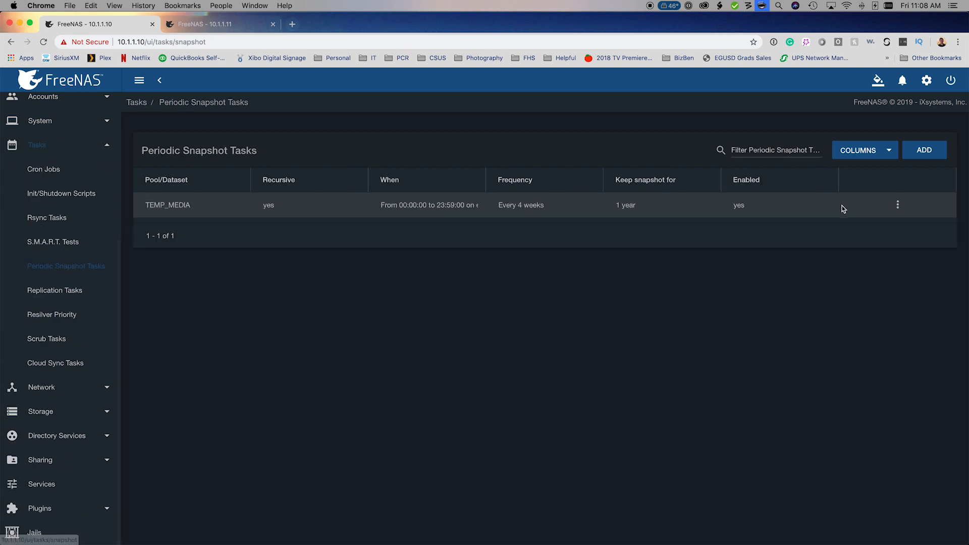
left_click(898, 204)
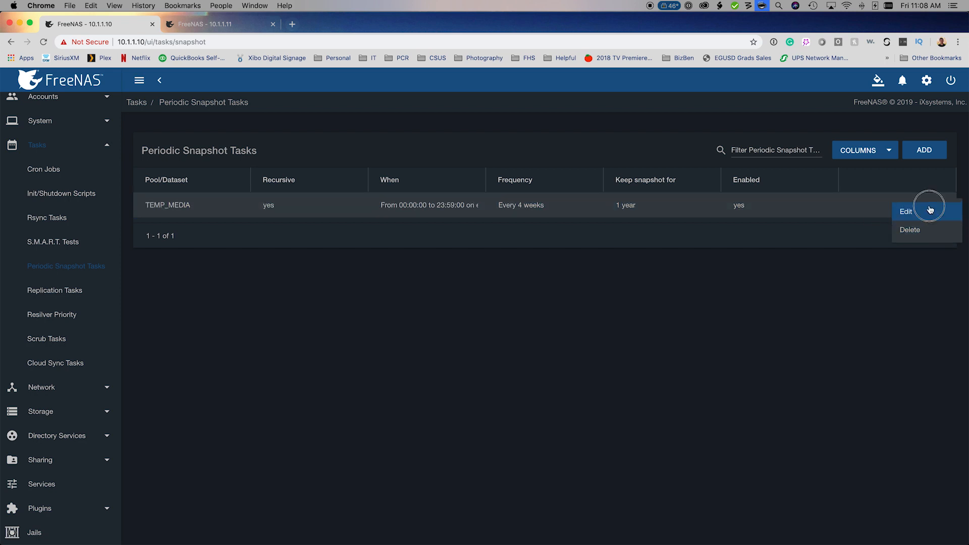
left_click(930, 210)
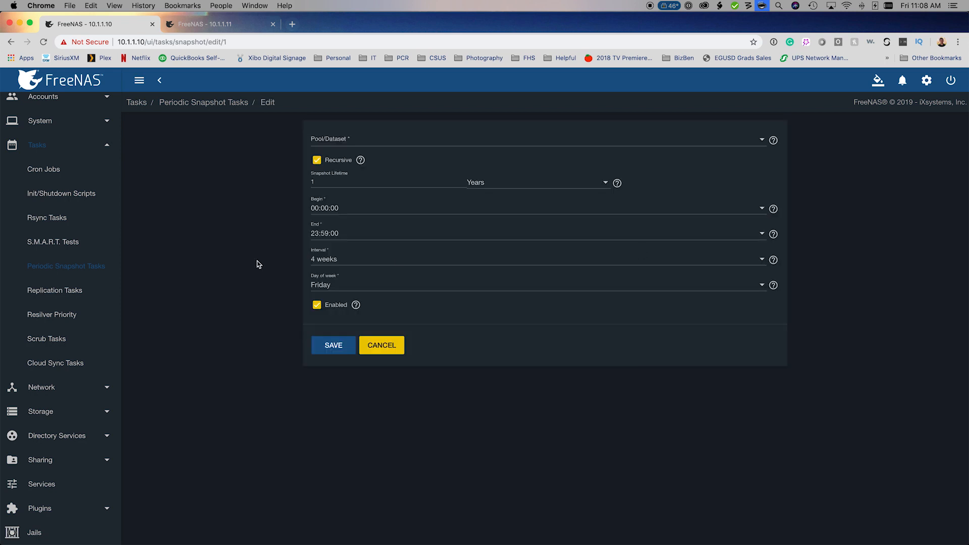
left_click(330, 286)
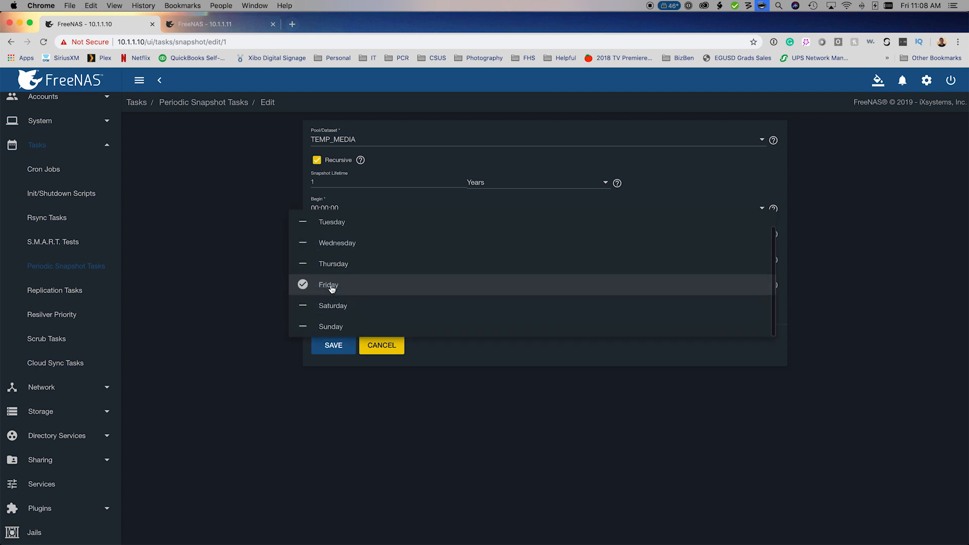
left_click(193, 301)
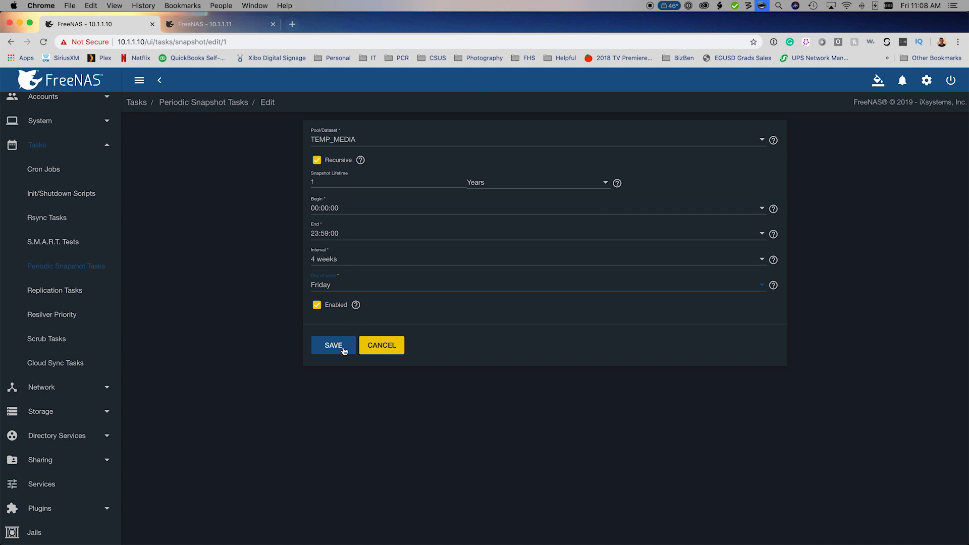
left_click(336, 131)
left_click(340, 139)
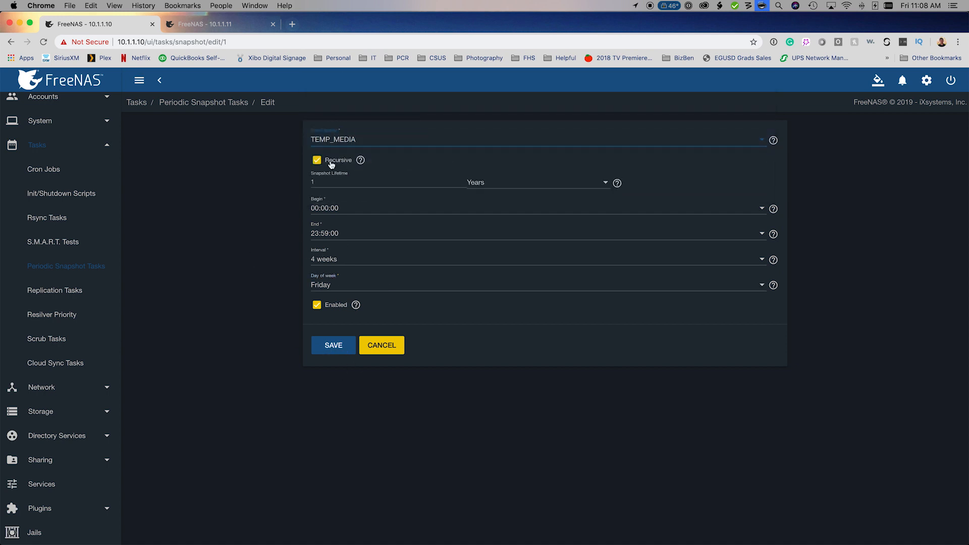
left_click(333, 351)
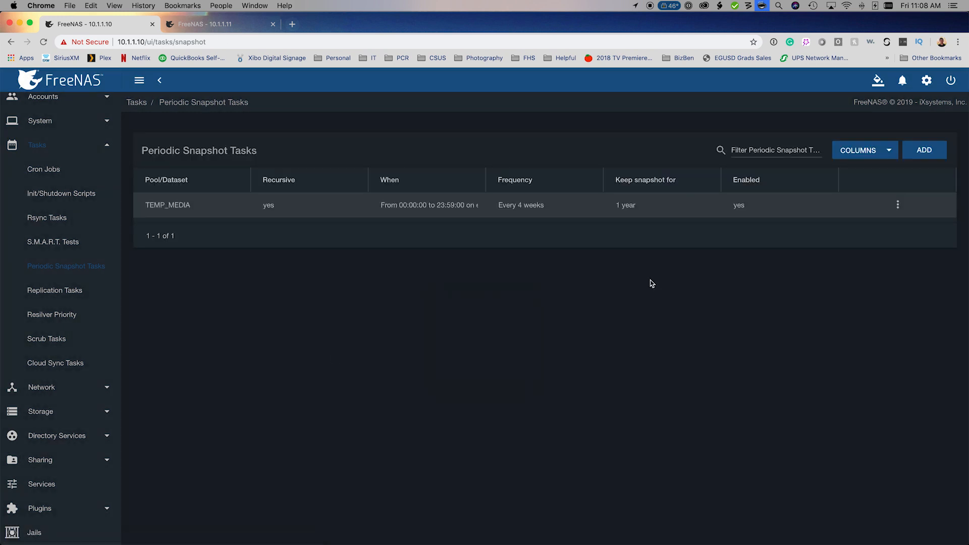
- Browse the storage snapshots for TEMP_MEDIA entries and filter the list by "temp"
left_click(899, 205)
left_click(796, 273)
left_click(83, 412)
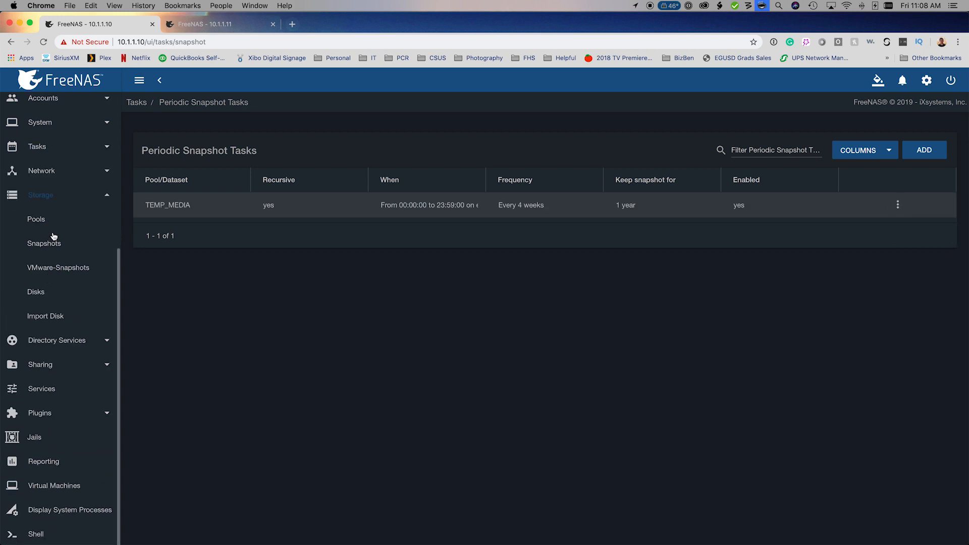
left_click(51, 240)
scroll(370, 386, "down", 7)
scroll(375, 427, "up", 2)
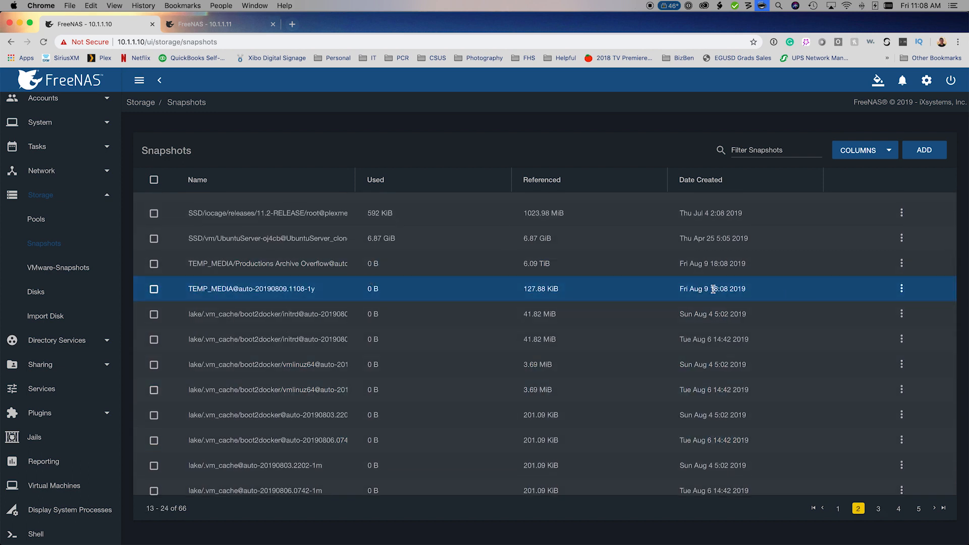
left_click(744, 153)
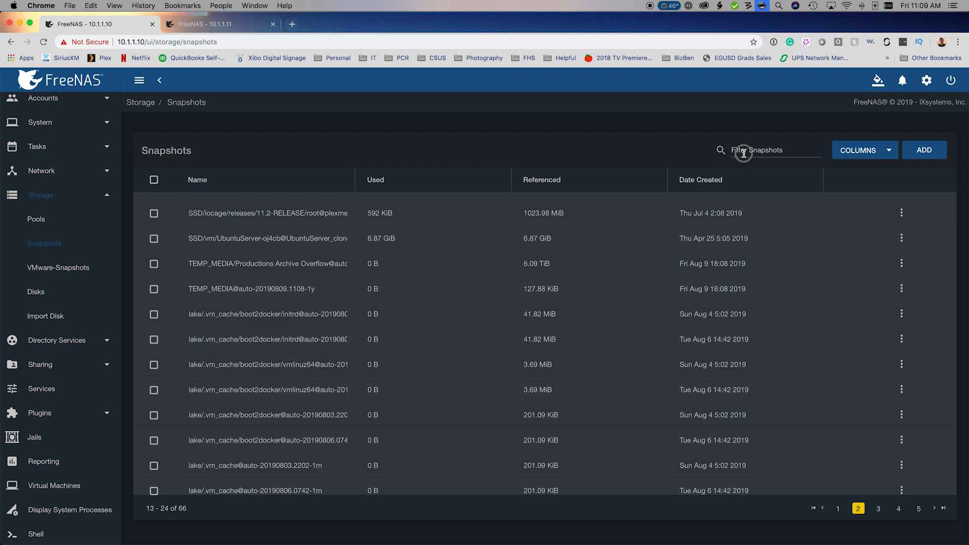
type("temp")
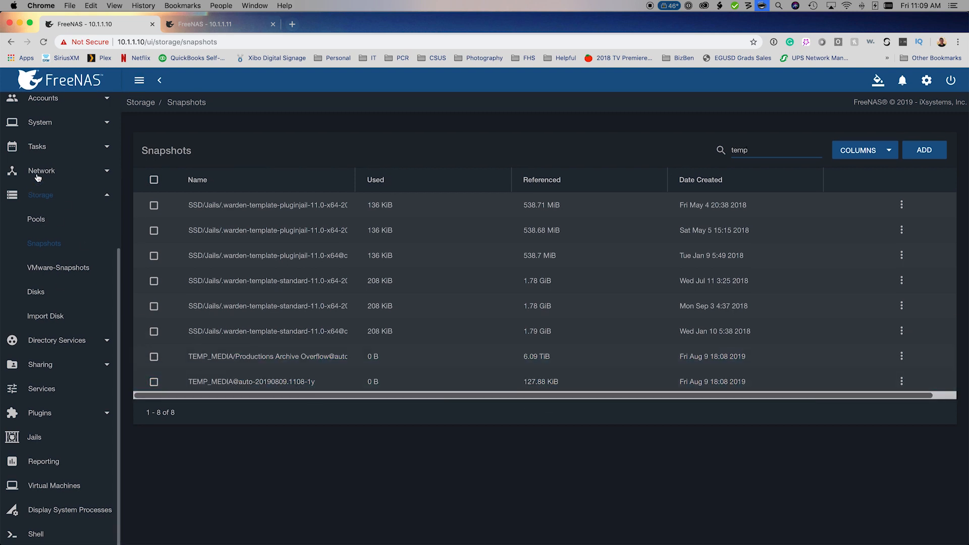
- Open the replication tasks and copy the replication auth token
left_click(54, 148)
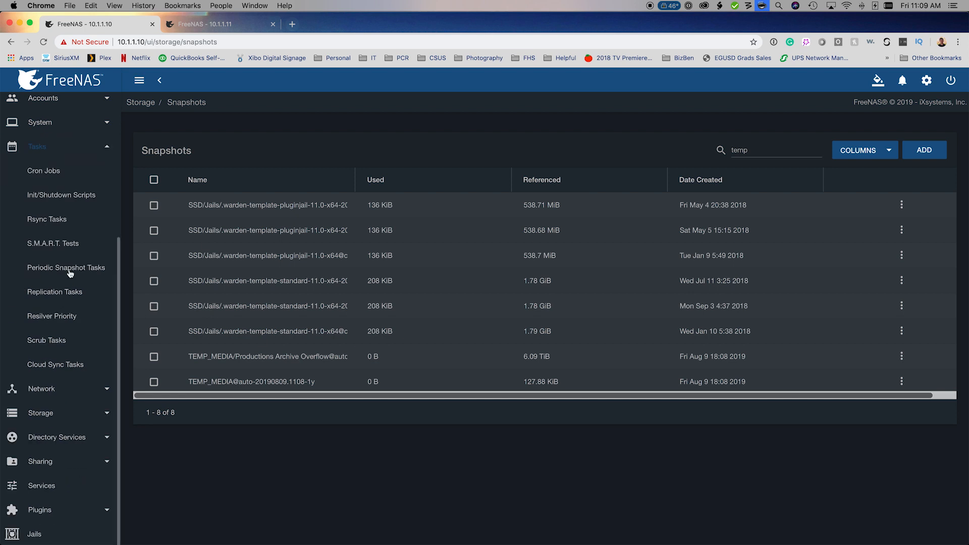
left_click(71, 301)
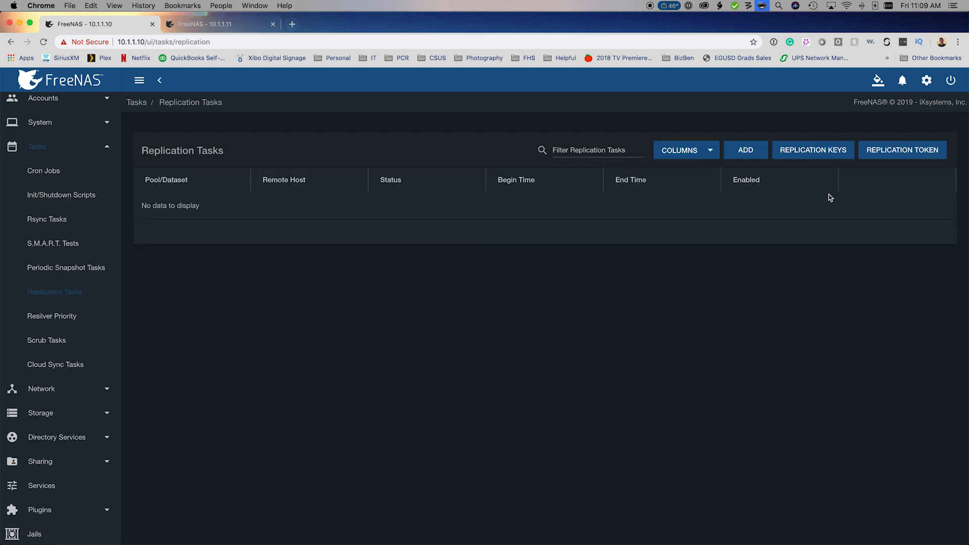
left_click(907, 154)
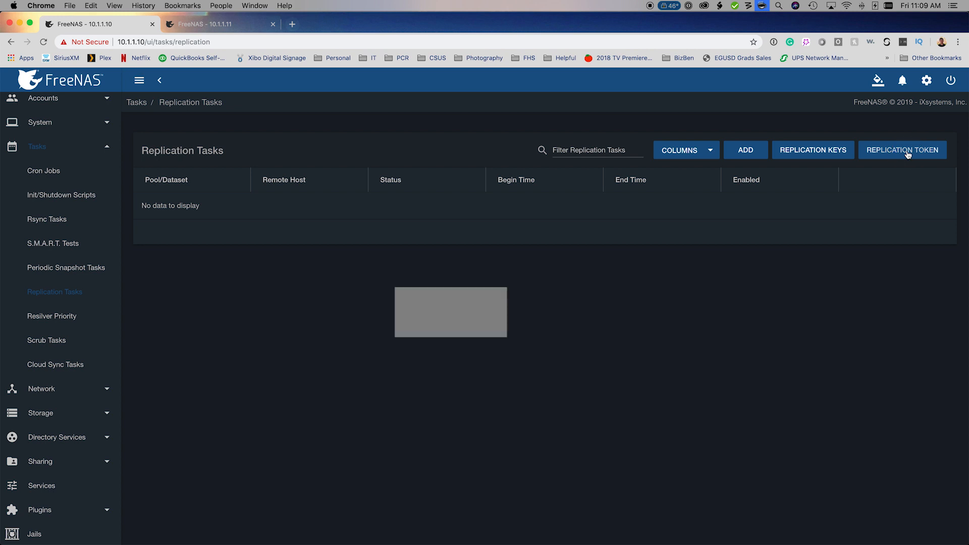
double_click(467, 290)
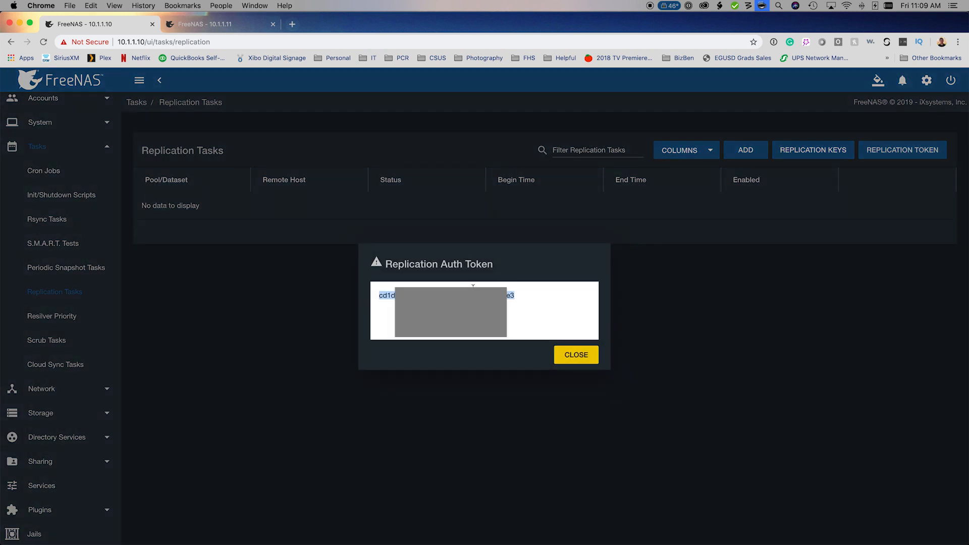
left_click(575, 355)
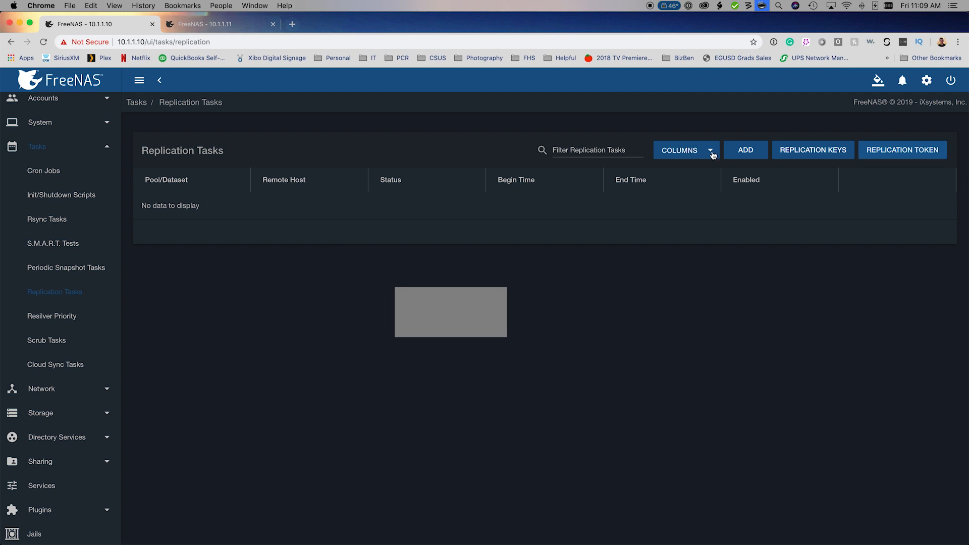
- Start a new replication task from TEMP_MEDIA to the remote pool "productions", replicating child dataset snapshots recursively
left_click(752, 152)
left_click(323, 144)
left_click(343, 141)
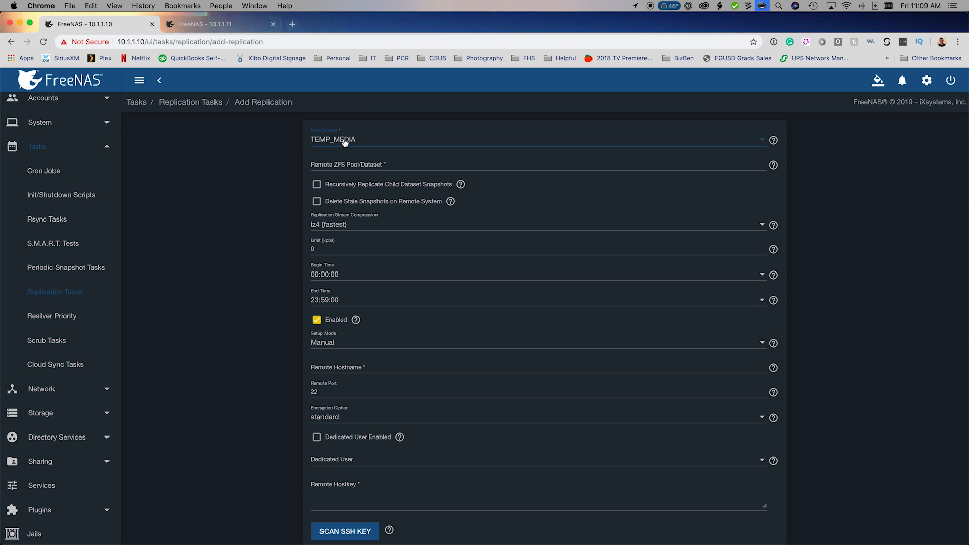
left_click(348, 164)
left_click(416, 185)
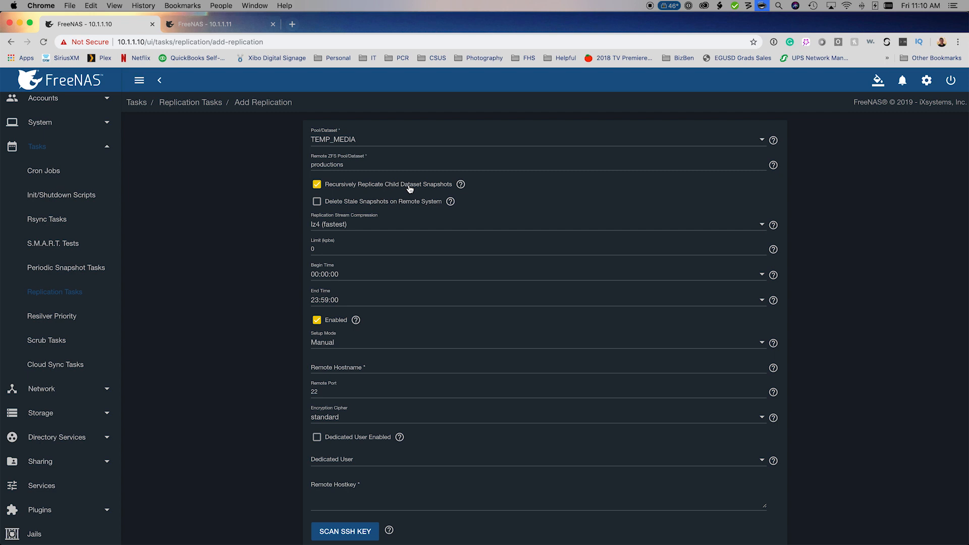
- Set the replication stream compression to Off and the setup mode to Semi-Automatic
left_click(353, 225)
left_click(356, 203)
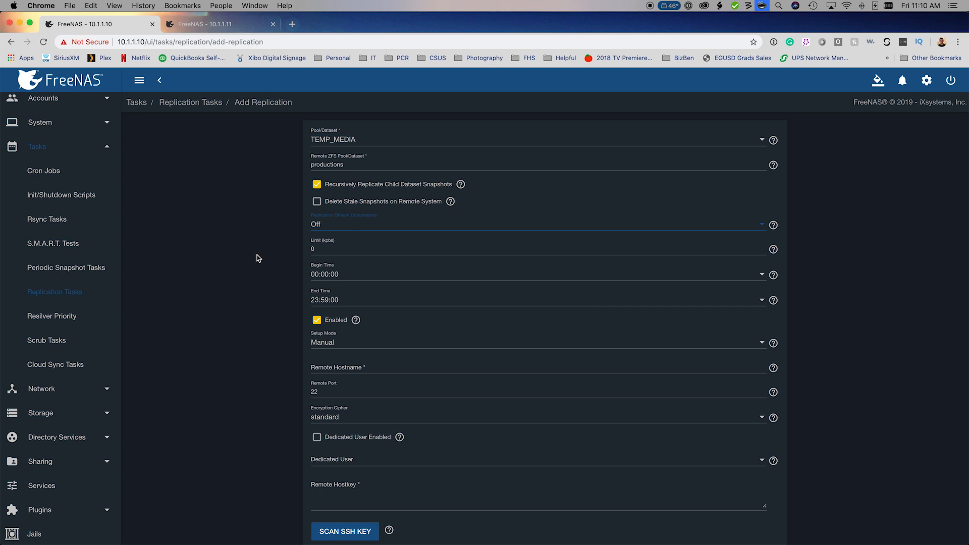
scroll(331, 263, "down", 3)
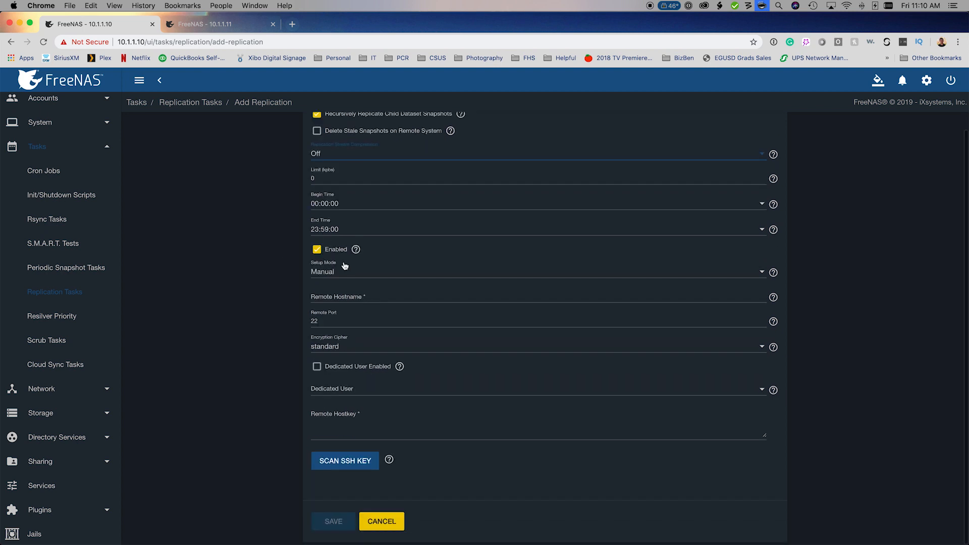
left_click(333, 272)
left_click(335, 294)
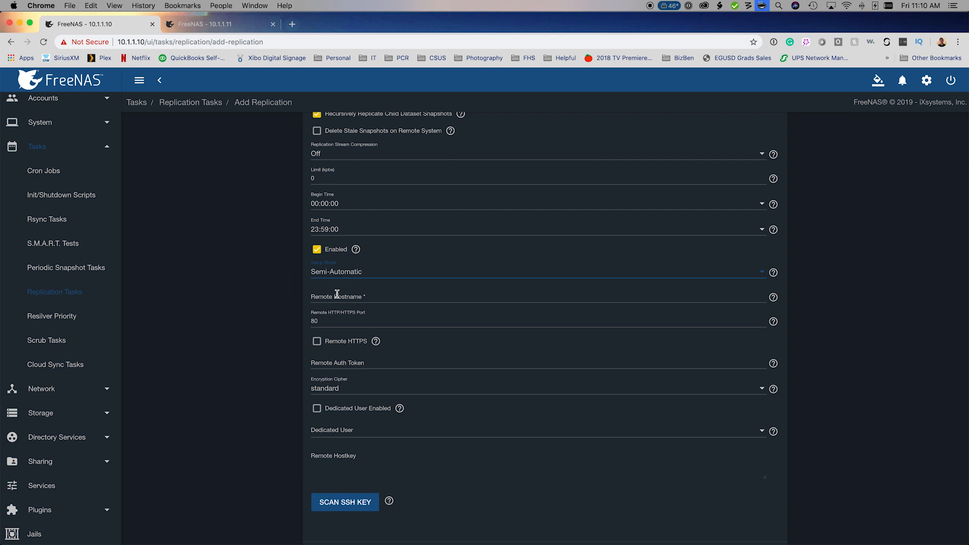
- Set the remote hostname to "localhost" and paste the copied token as the remote auth token
left_click(335, 297)
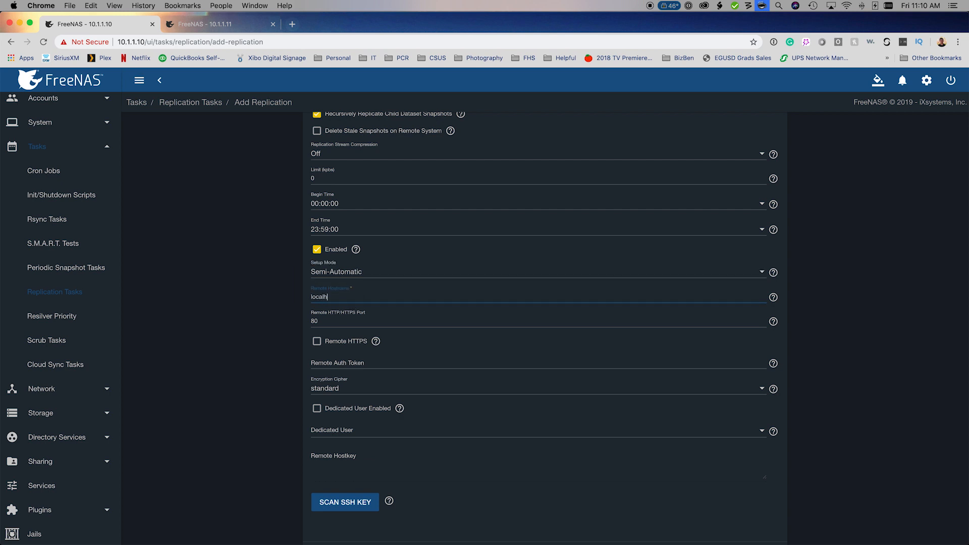
type("localhost")
left_click(332, 364)
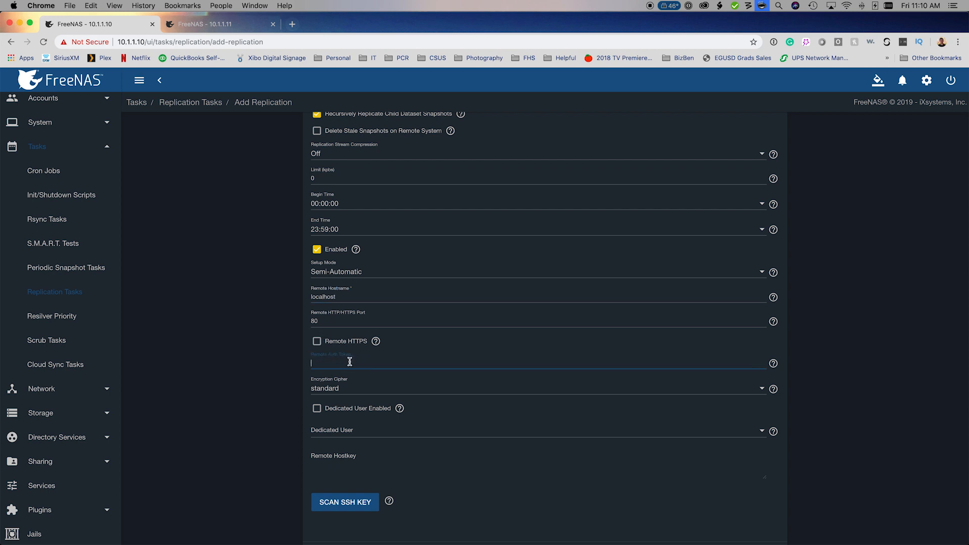
key("super+v")
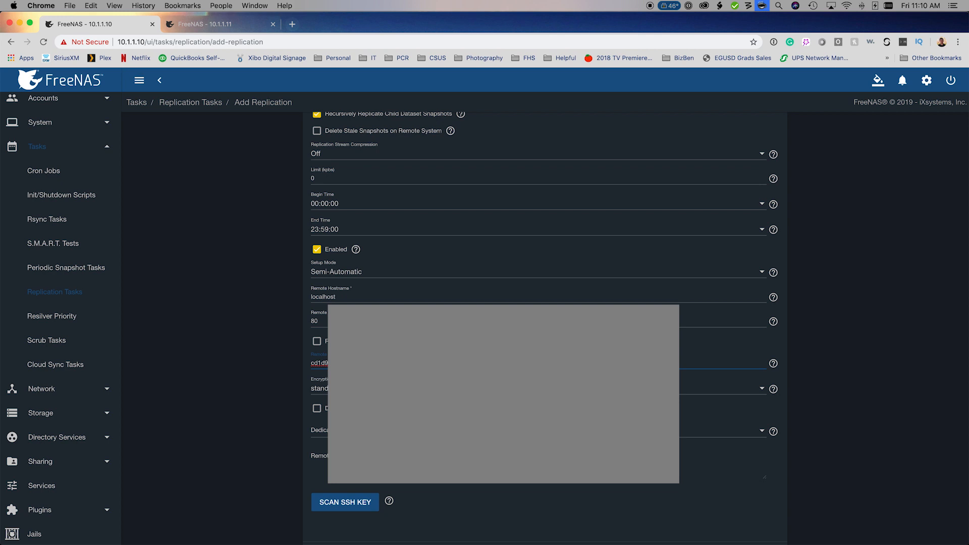
- Scan the remote host's SSH key, review the replication settings, and save the task
scroll(545, 315, "up", 3)
scroll(545, 323, "down", 5)
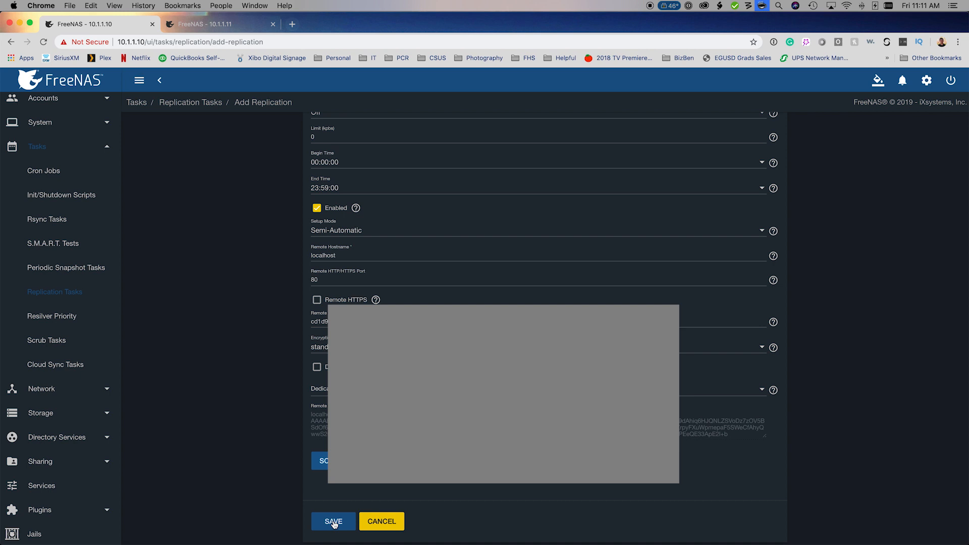
scroll(334, 525, "up", 2)
scroll(334, 525, "down", 2)
left_click(328, 525)
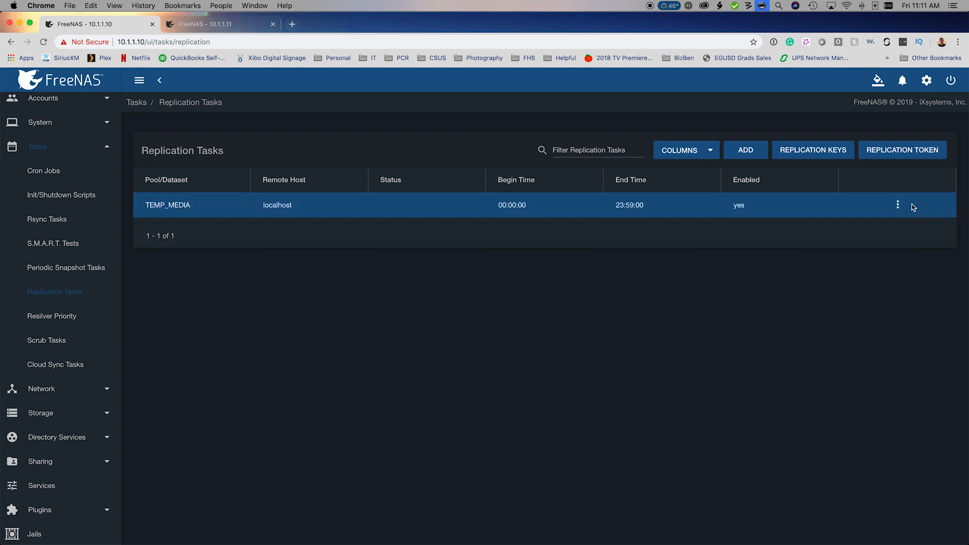
- Check the TEMP_MEDIA replication task's available actions and reload the replication task list to look for a status
left_click(898, 205)
left_click(809, 278)
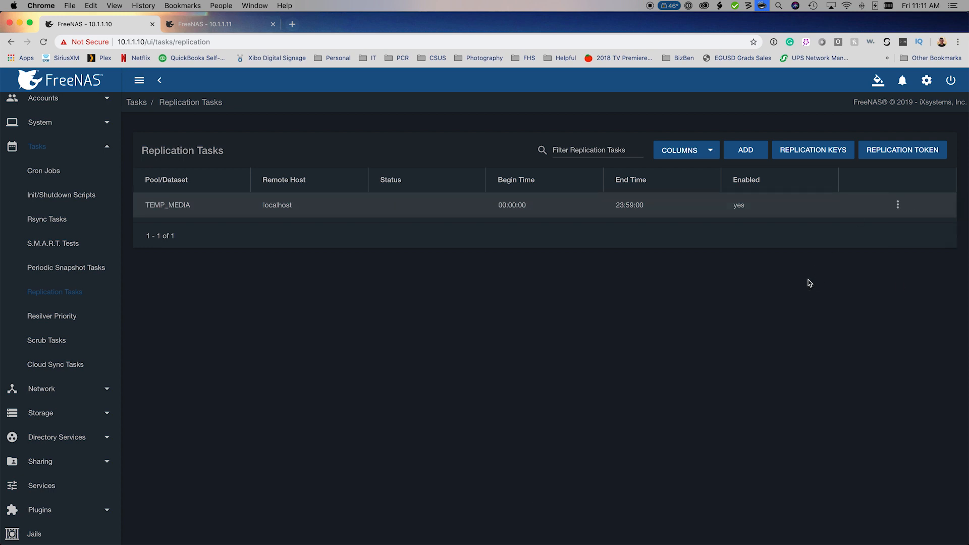
left_click(46, 316)
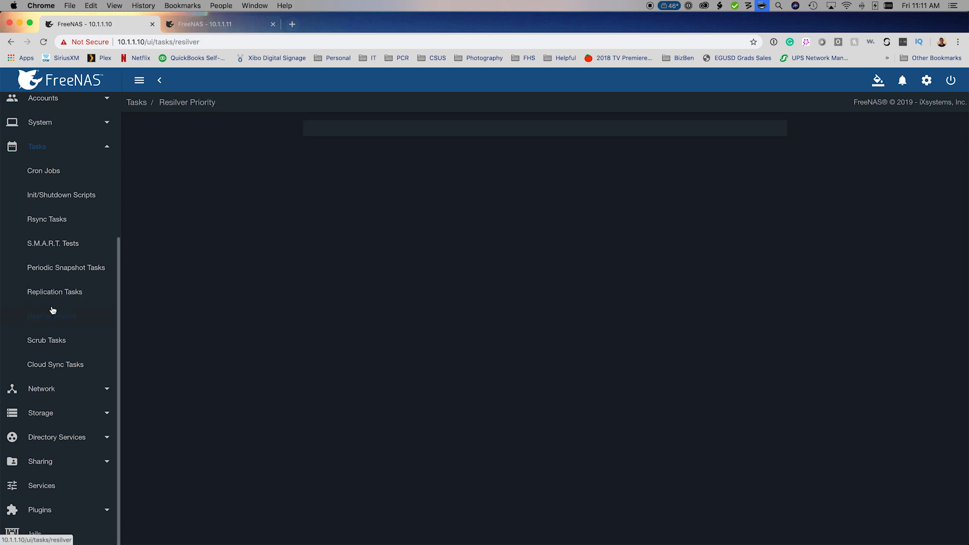
left_click(59, 293)
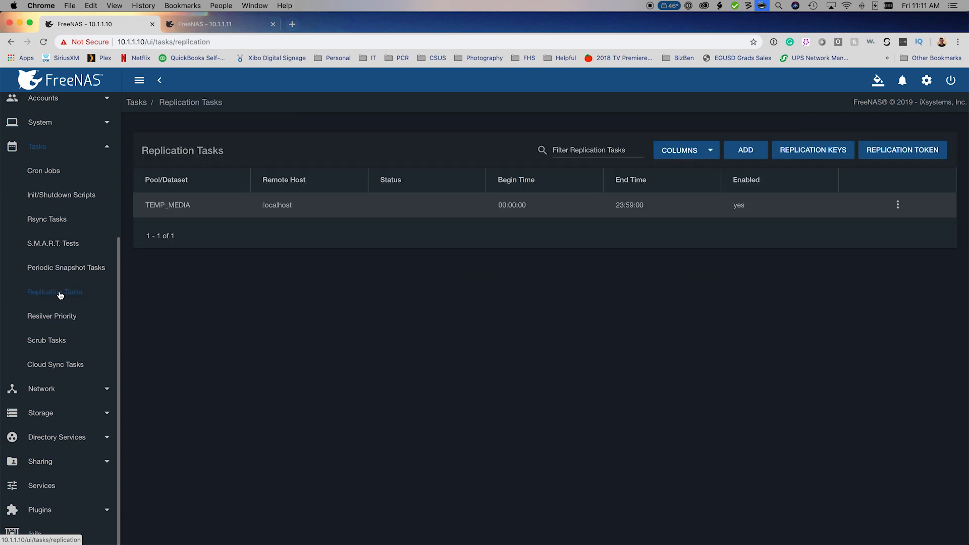
left_click(898, 204)
left_click(742, 272)
- Look over the pools on the dashboard and return to the replication task list
scroll(35, 167, "up", 3)
left_click(44, 176)
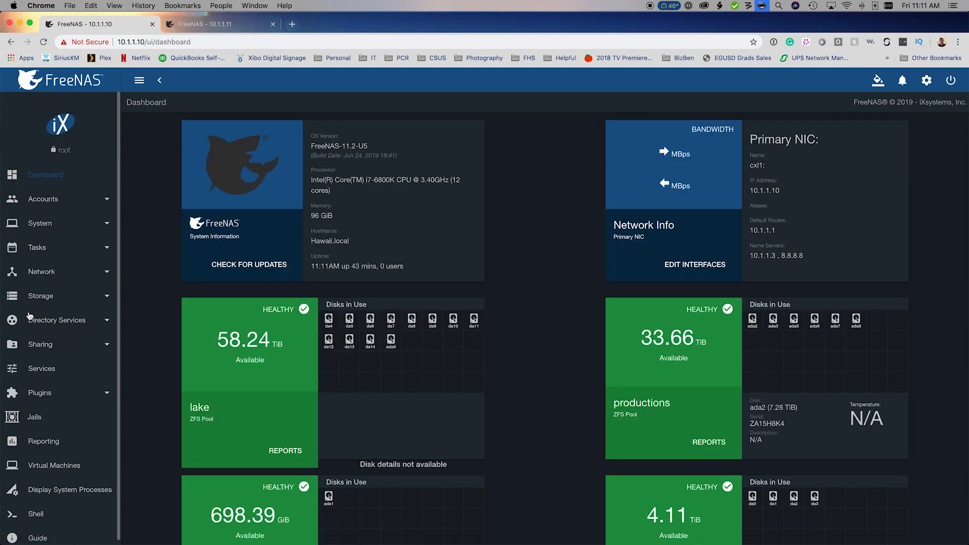
scroll(30, 311, "down", 1)
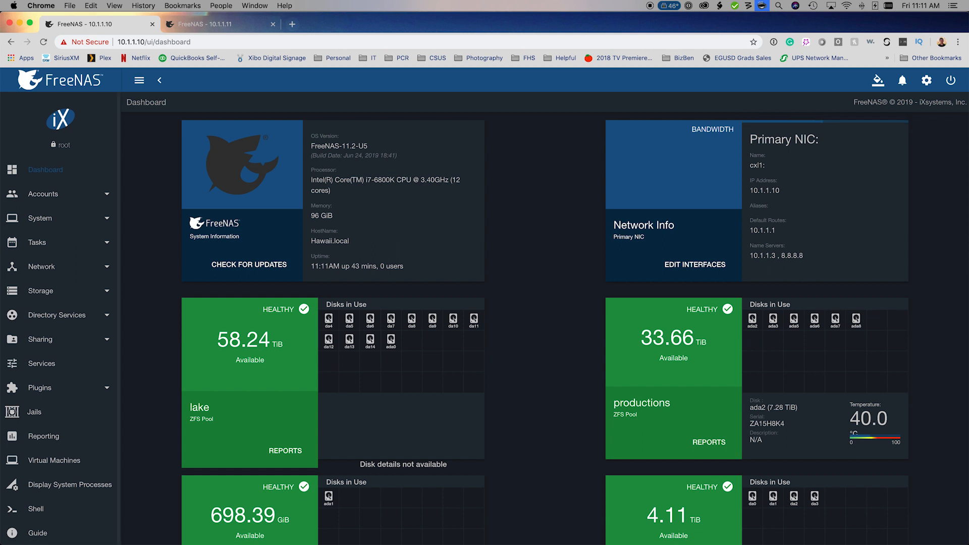
left_click(45, 299)
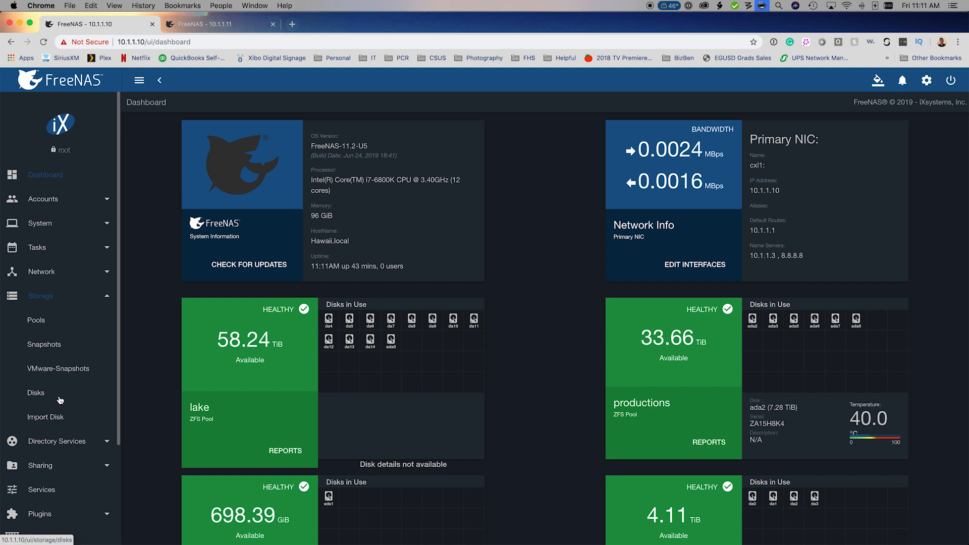
left_click(51, 250)
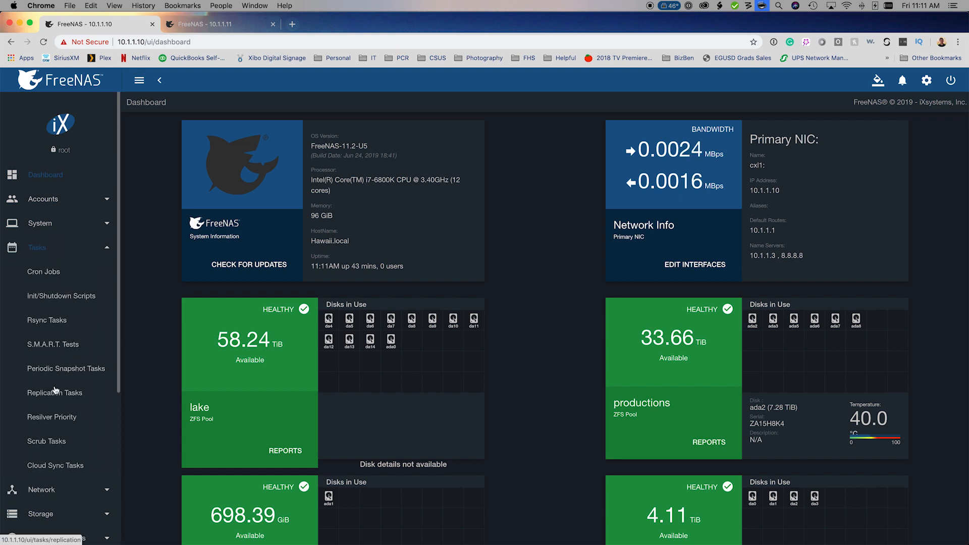
left_click(57, 394)
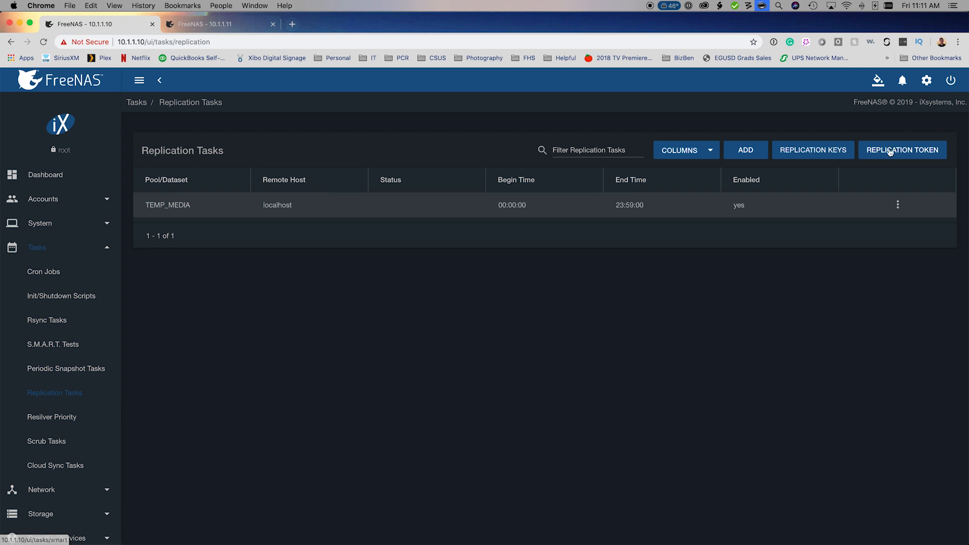
- Review the saved settings of the TEMP_MEDIA replication task and leave them without saving
left_click(898, 205)
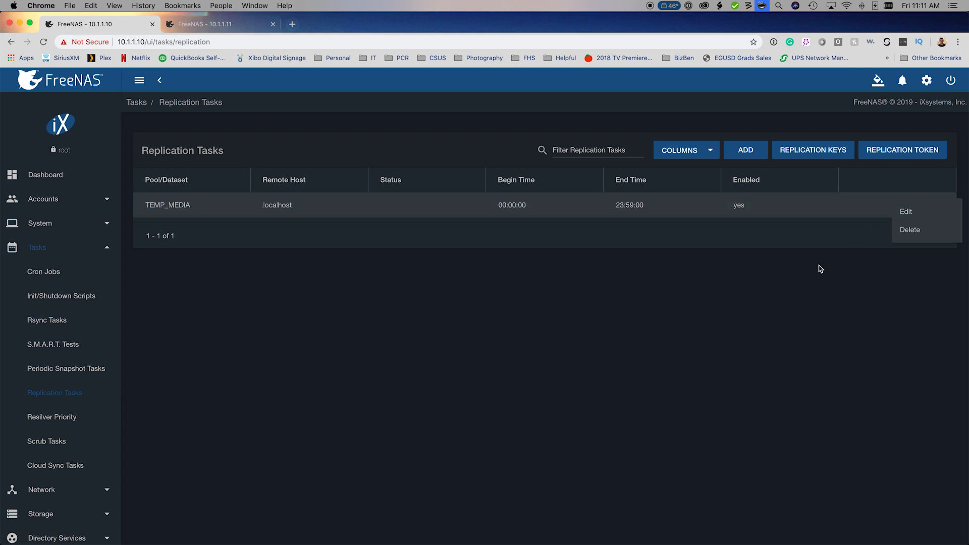
left_click(467, 332)
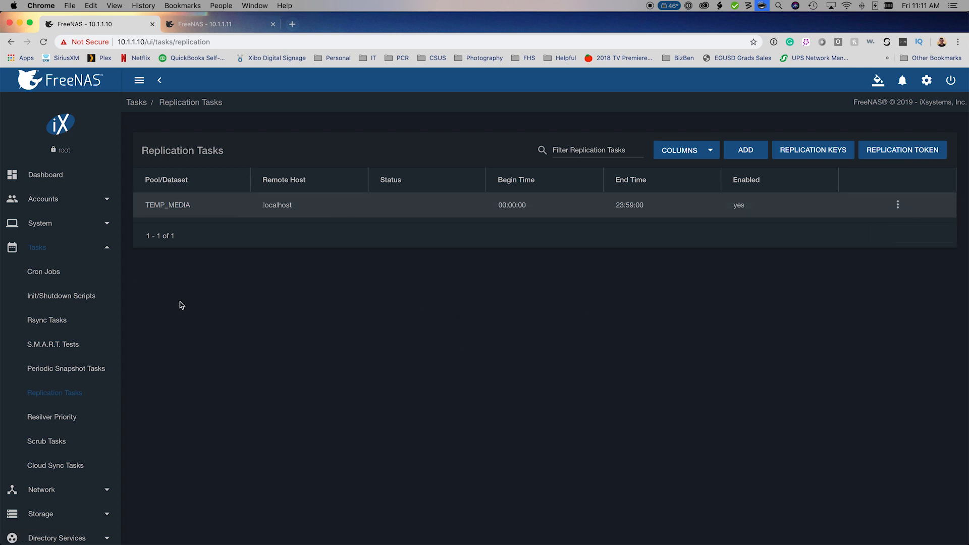
left_click(899, 204)
left_click(913, 212)
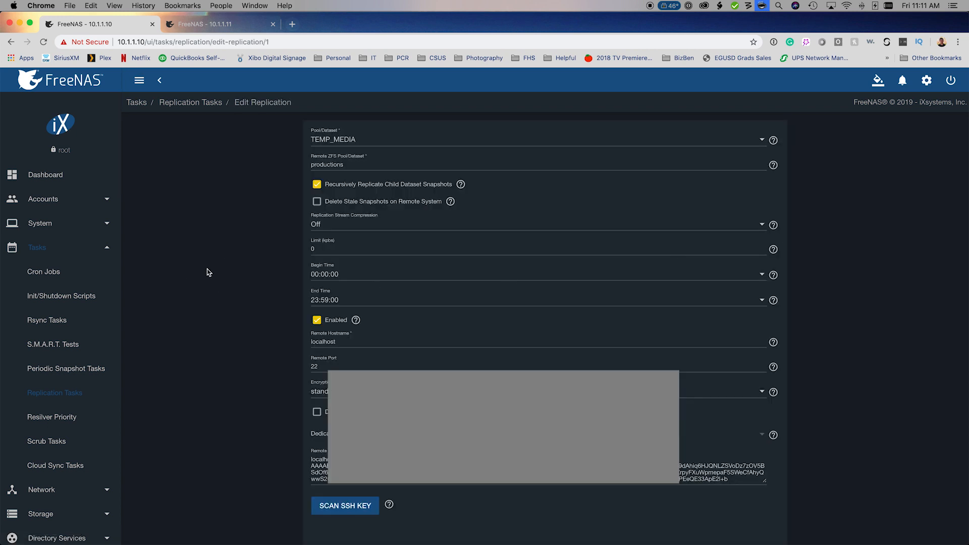
scroll(213, 337, "down", 2)
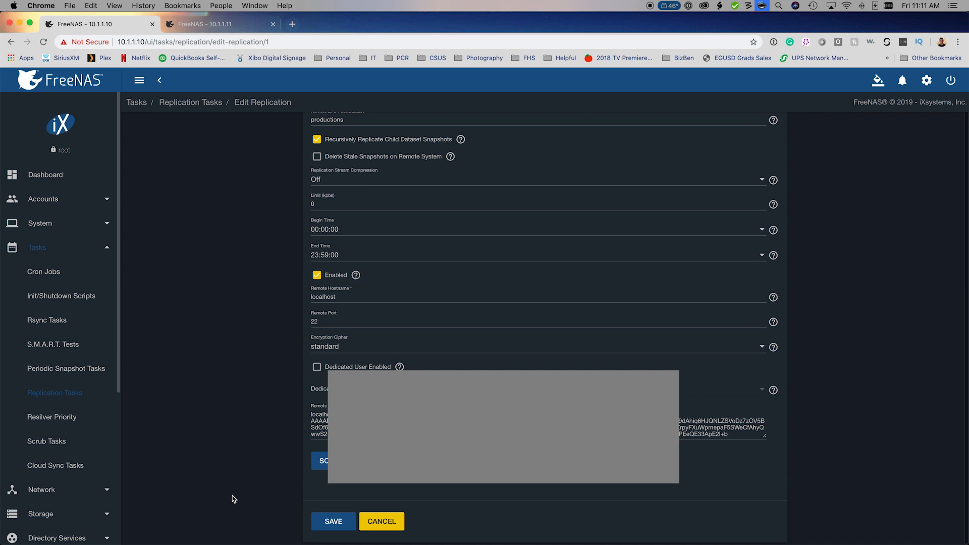
left_click(381, 521)
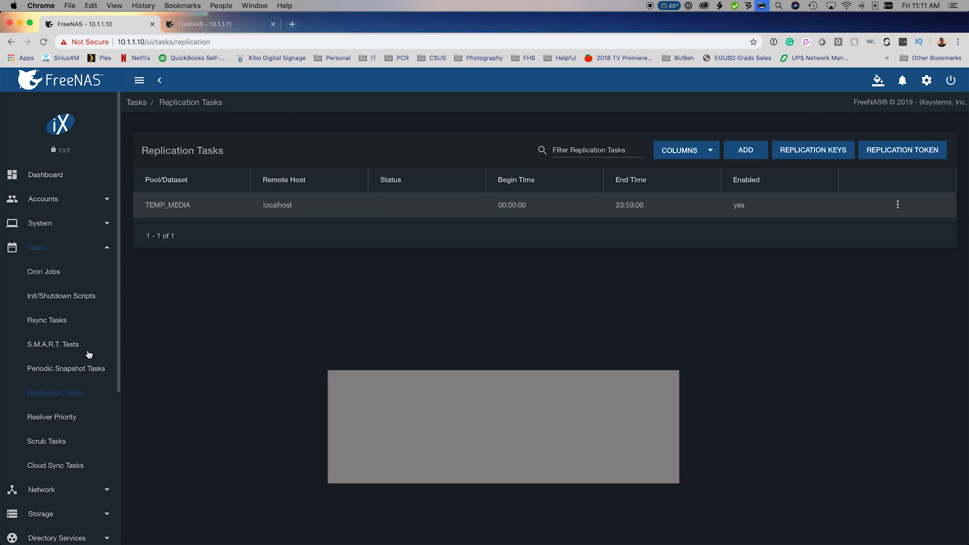
- Reload the replication task list and go through the TEMP_MEDIA task's settings again
left_click(44, 43)
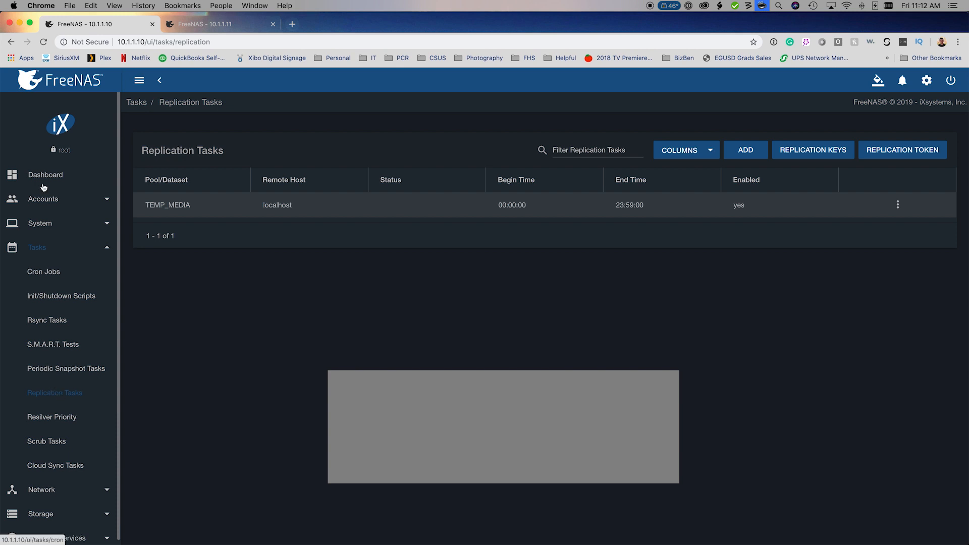
left_click(898, 206)
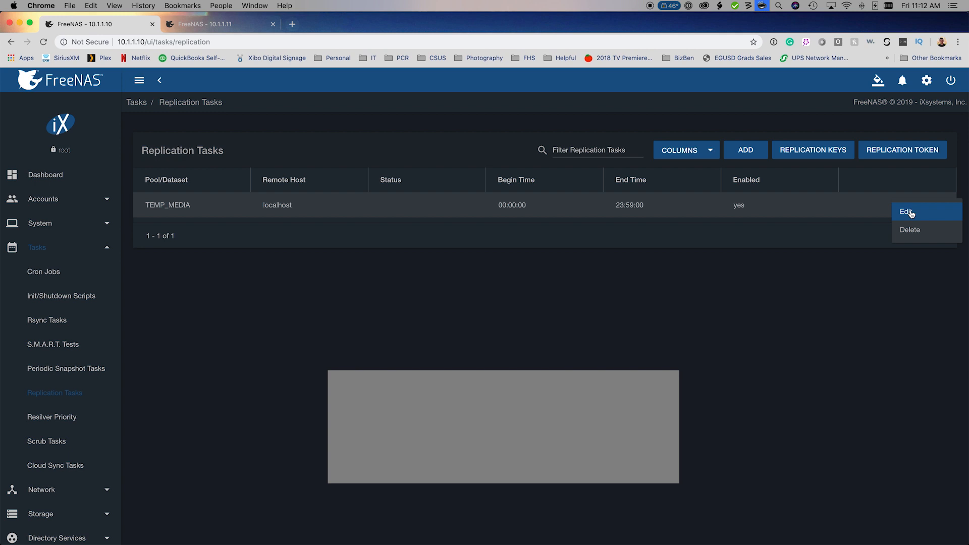
left_click(909, 213)
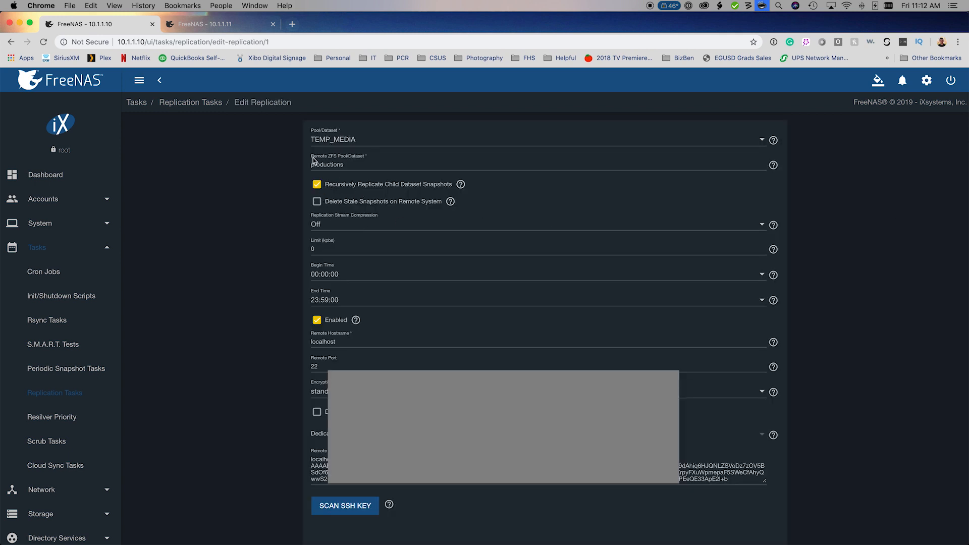
scroll(325, 217, "down", 2)
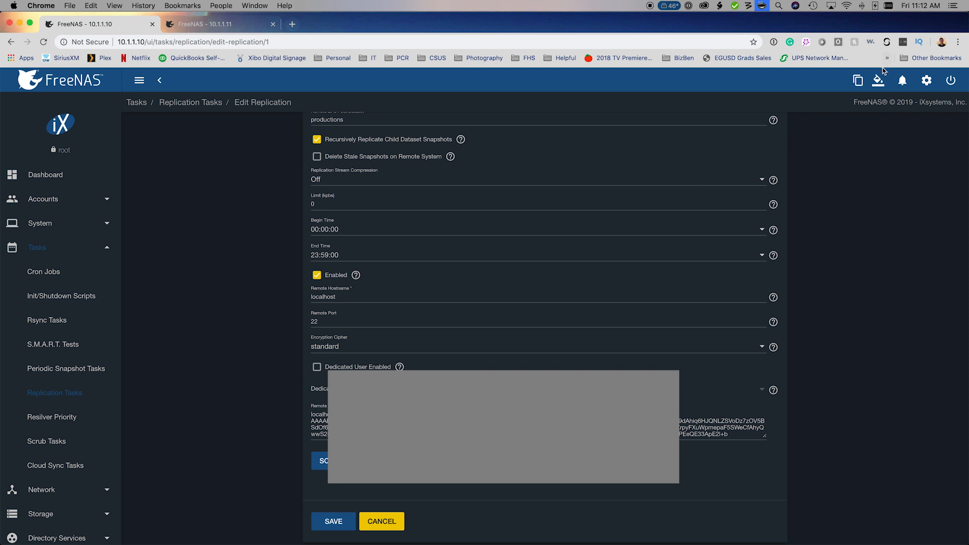
- Show the status of the running replication and compare the datasets in the productions and TEMP_MEDIA pools
left_click(44, 175)
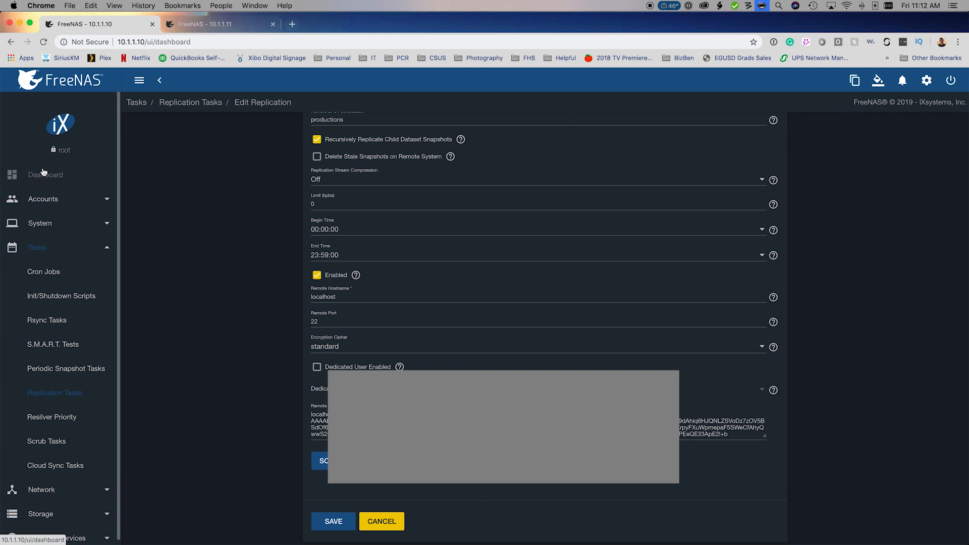
left_click(856, 82)
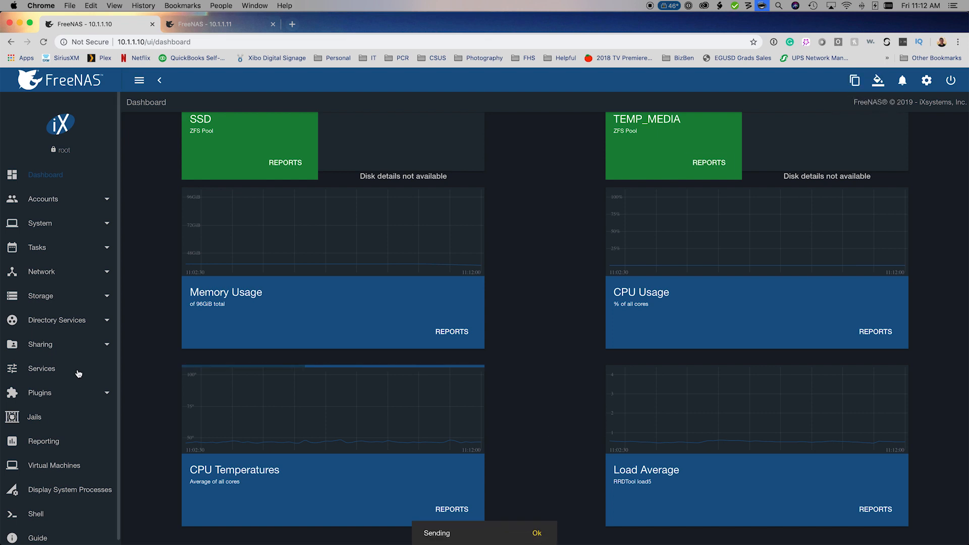
left_click(55, 296)
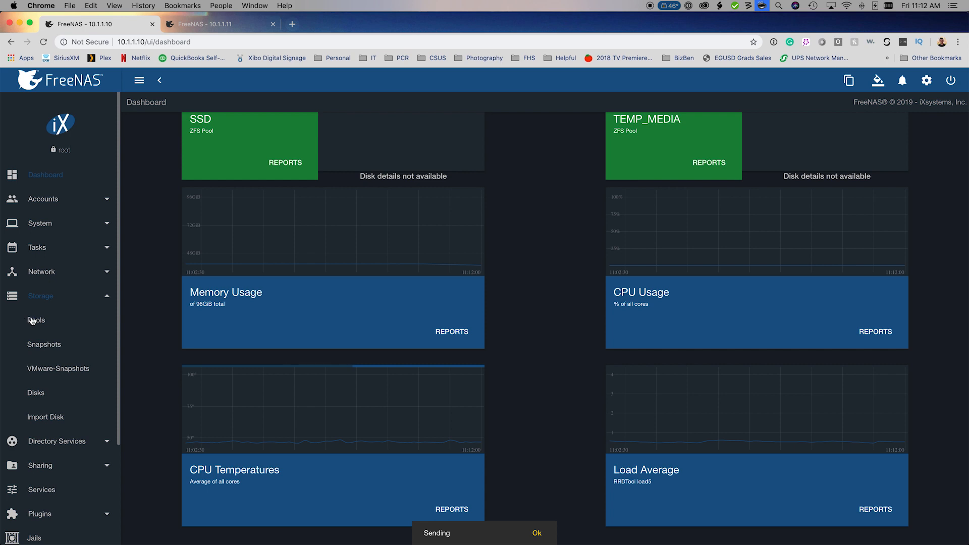
left_click(36, 321)
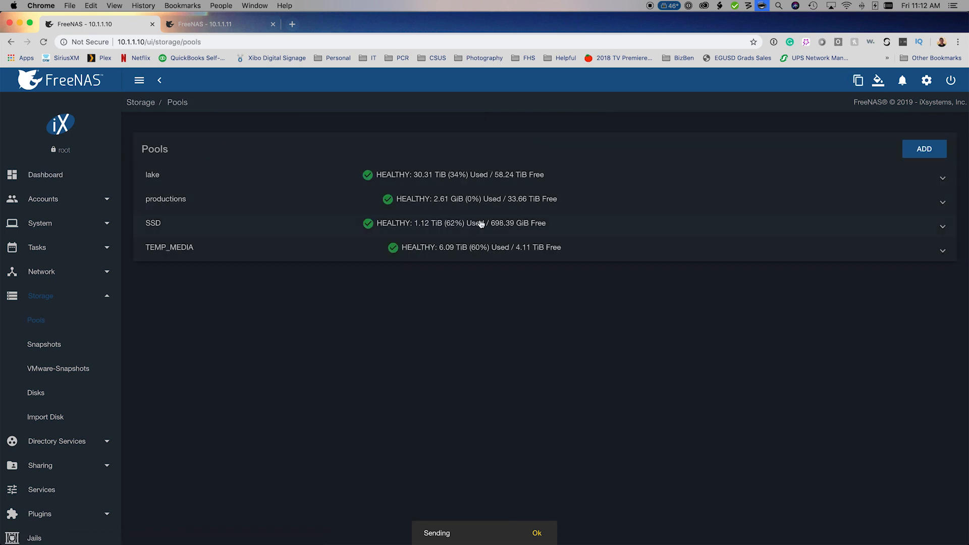
left_click(446, 205)
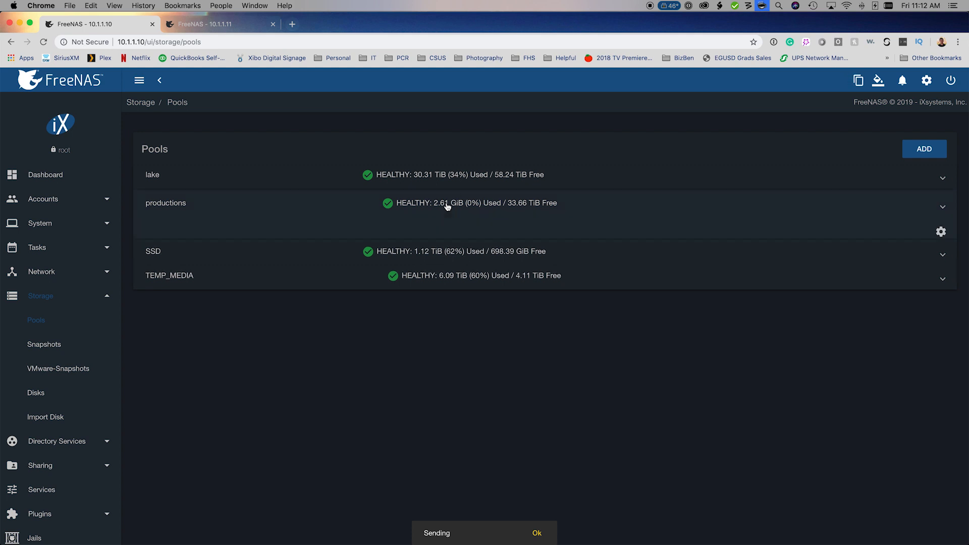
left_click(154, 273)
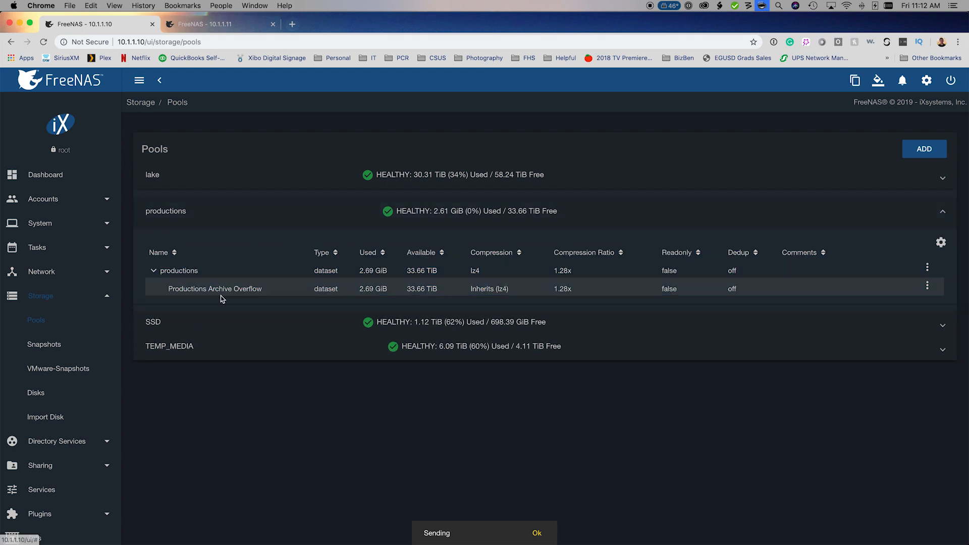
left_click(162, 287)
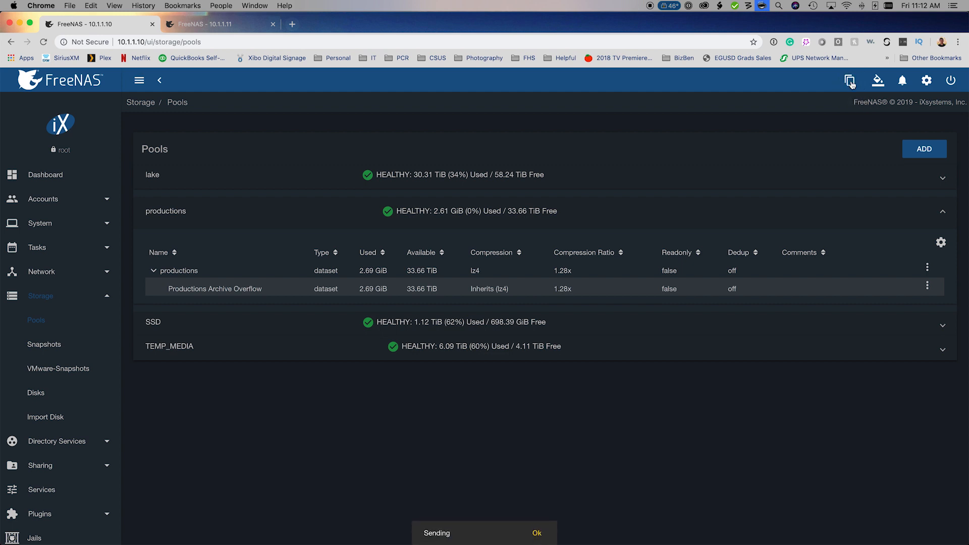
left_click(156, 349)
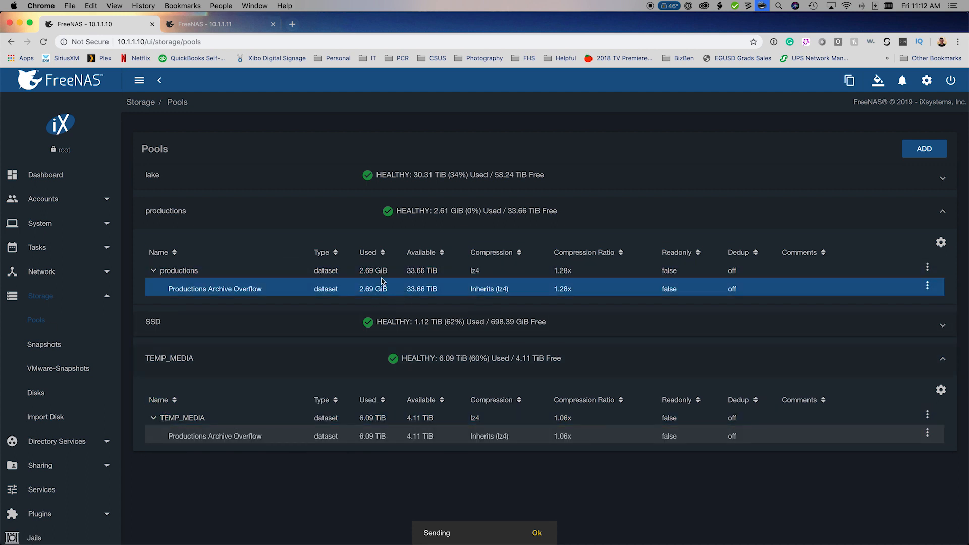
- Look at the stored snapshots and return to the pools to recheck the space used by productions
left_click(47, 346)
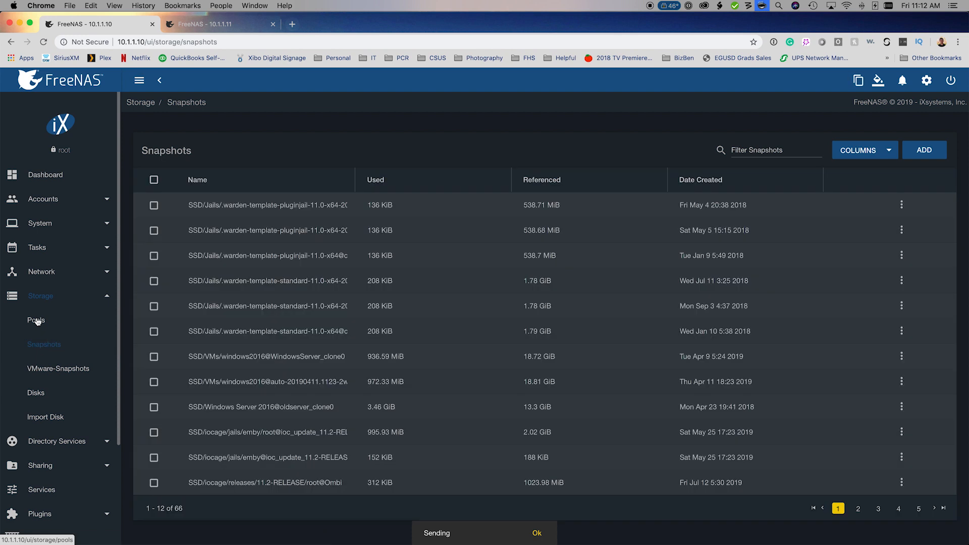
left_click(37, 321)
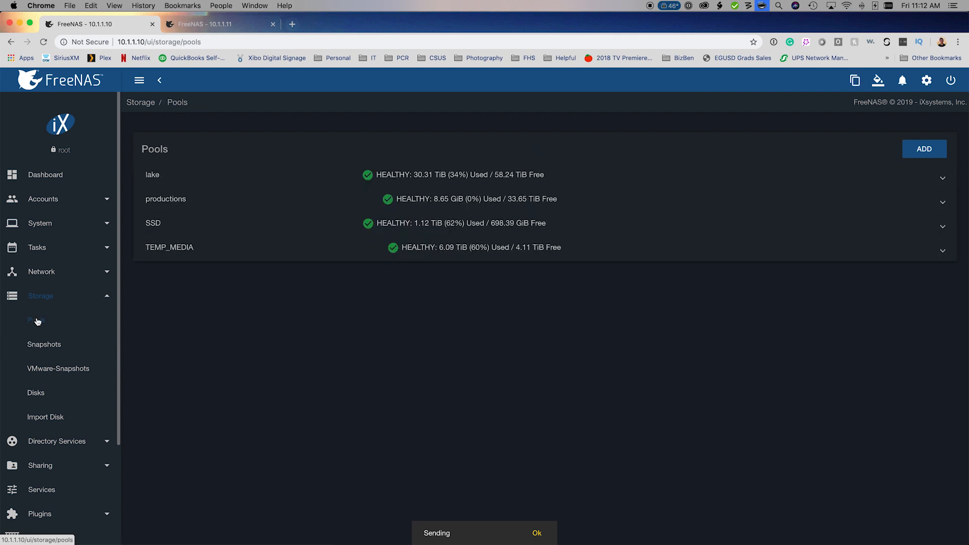
left_click(432, 206)
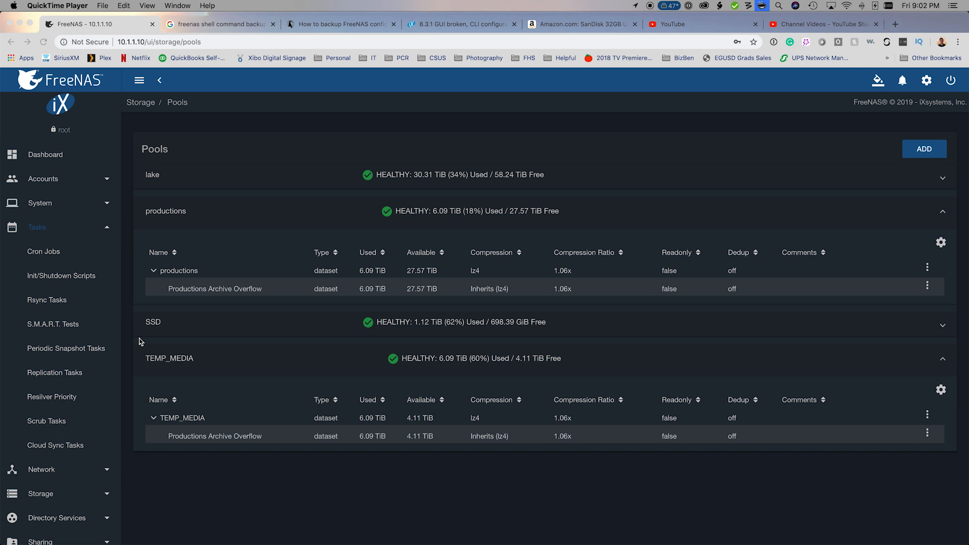
- Check the TEMP_MEDIA replication task's status and compare the used space of the TEMP_MEDIA and productions pools
left_click(52, 376)
left_click(56, 375)
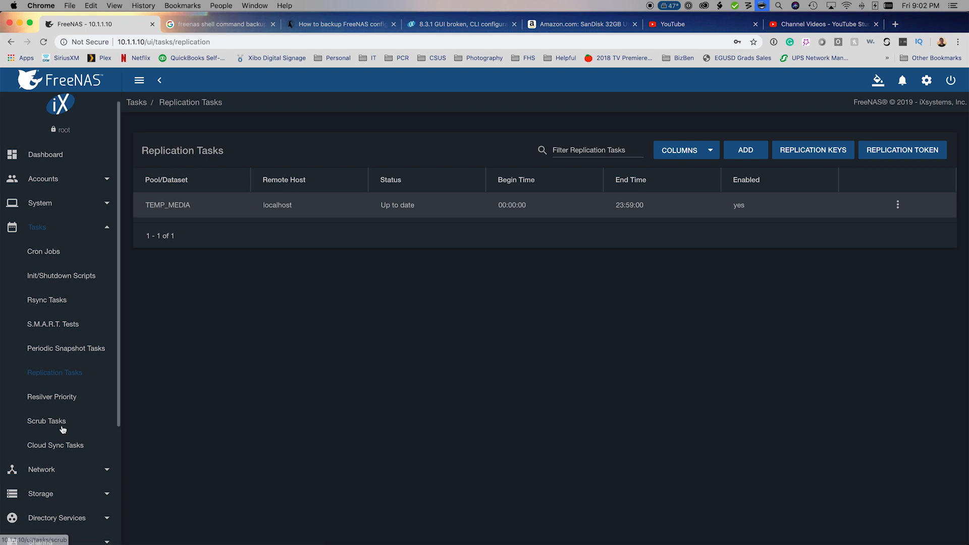
left_click(41, 498)
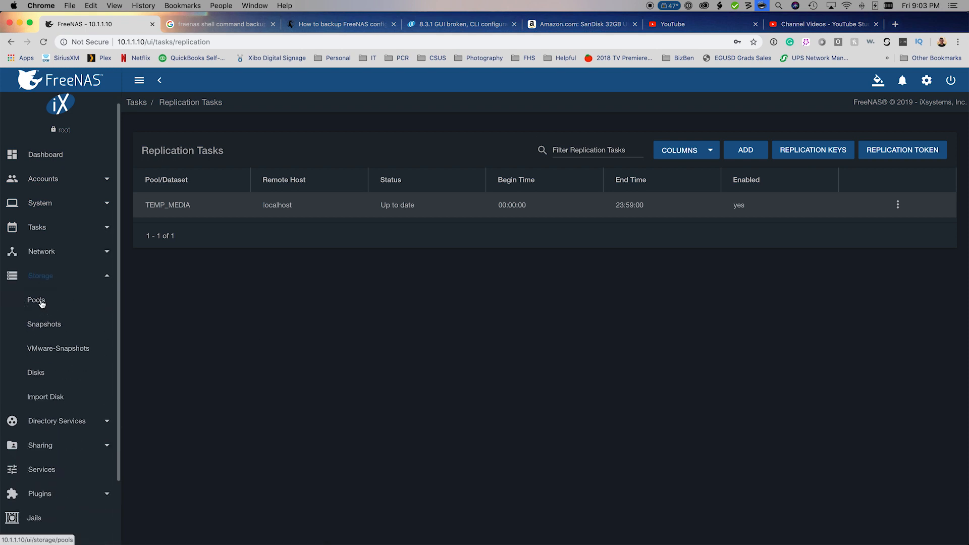
left_click(42, 303)
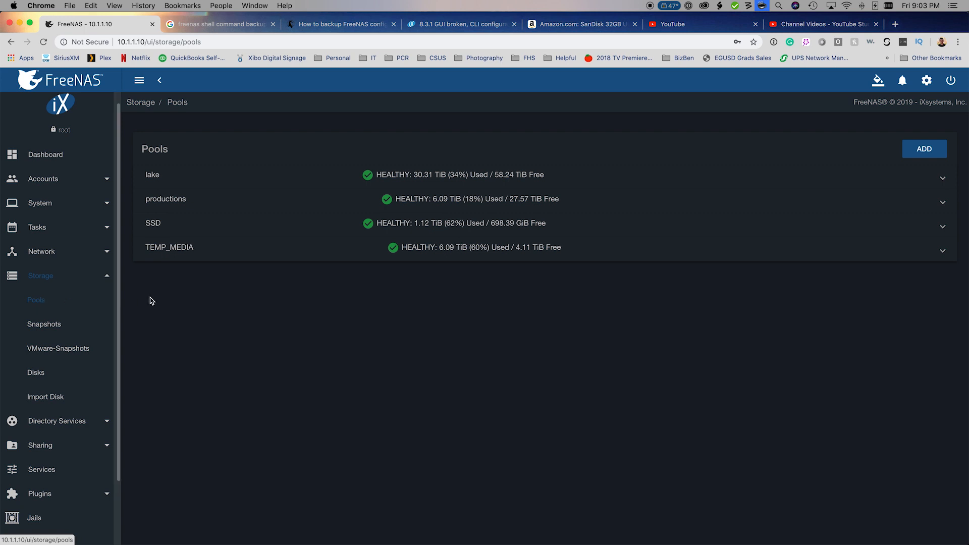
left_click(233, 249)
left_click(235, 202)
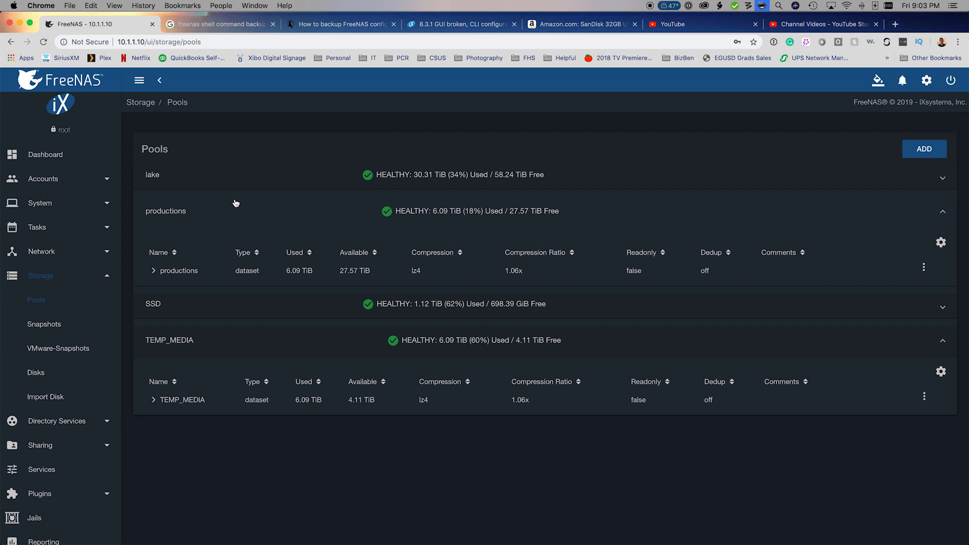
- Examine the services list for the running and automatic start settings of SMB and SSH
left_click(63, 445)
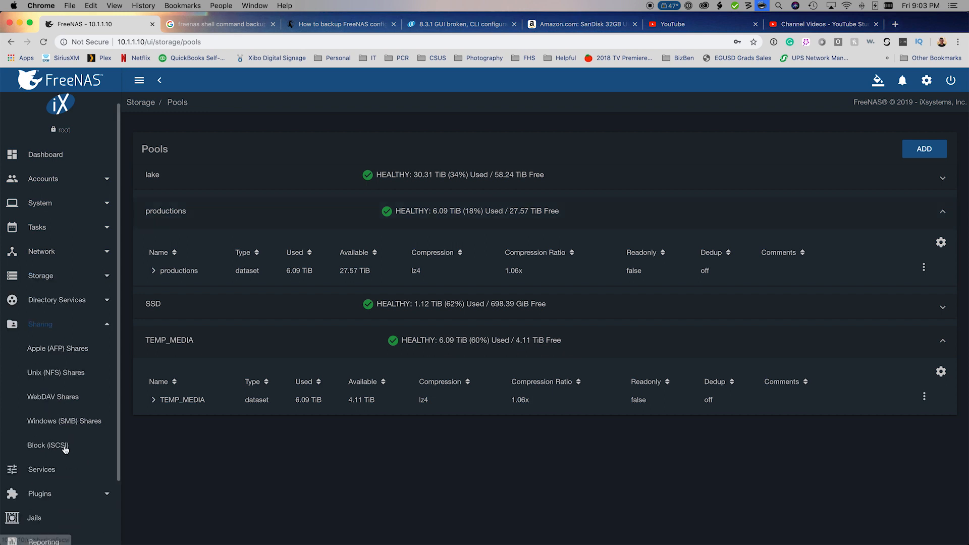
left_click(55, 470)
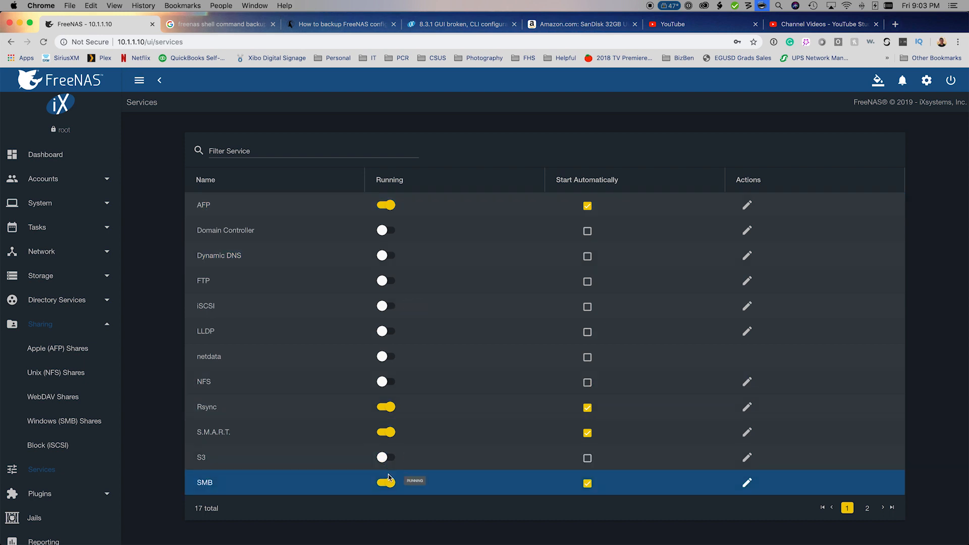
scroll(297, 383, "down", 5)
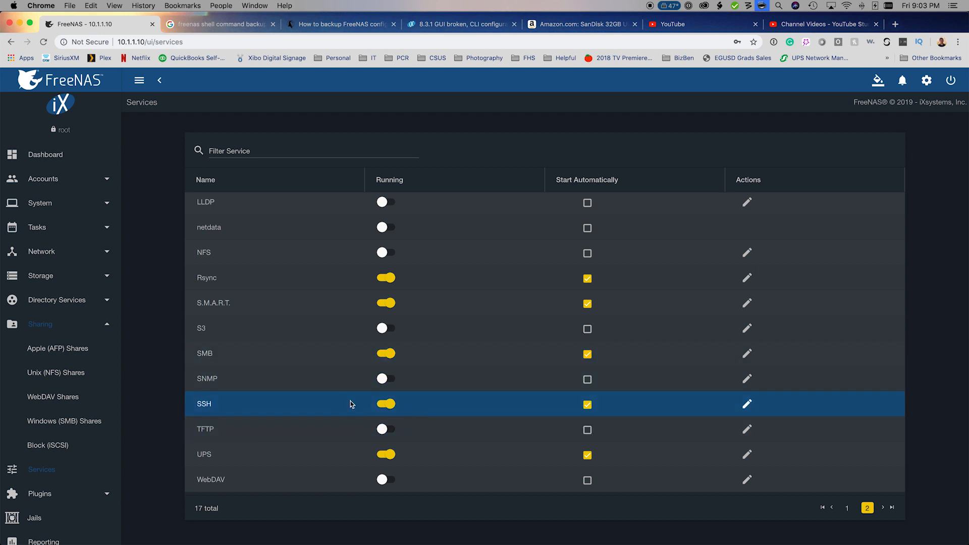
scroll(329, 428, "up", 3)
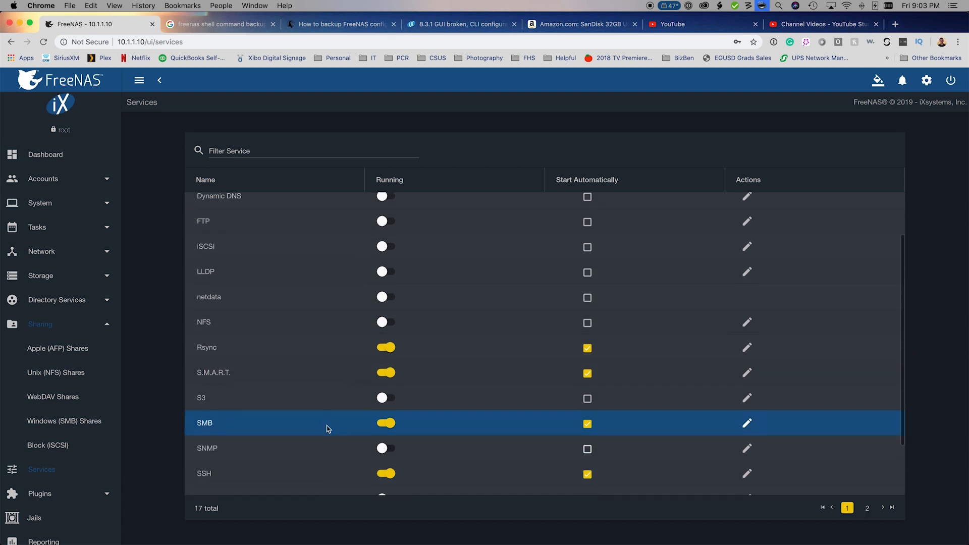
scroll(238, 357, "up", 1)
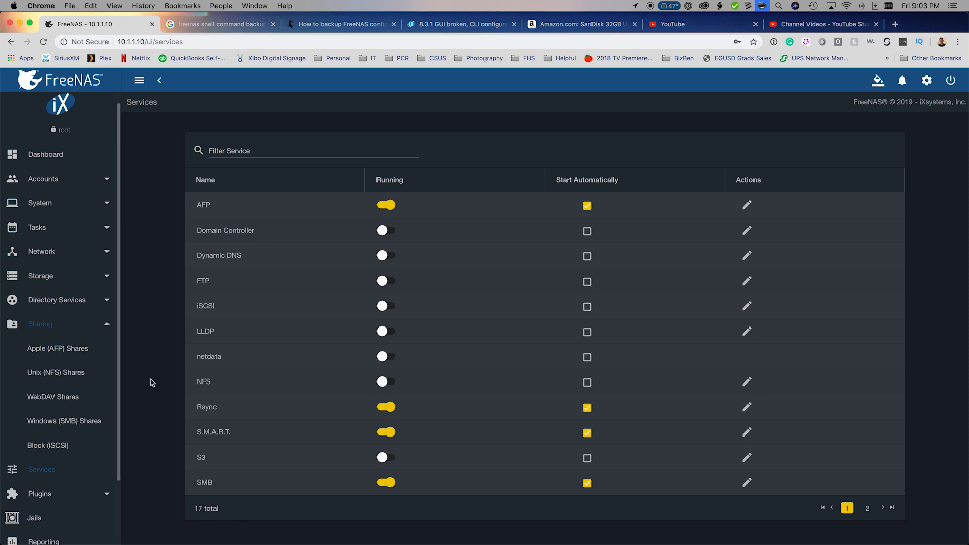
- Open the TEMP_MEDIA periodic snapshot task for editing and look through its interval options, keeping 4 weeks
left_click(44, 278)
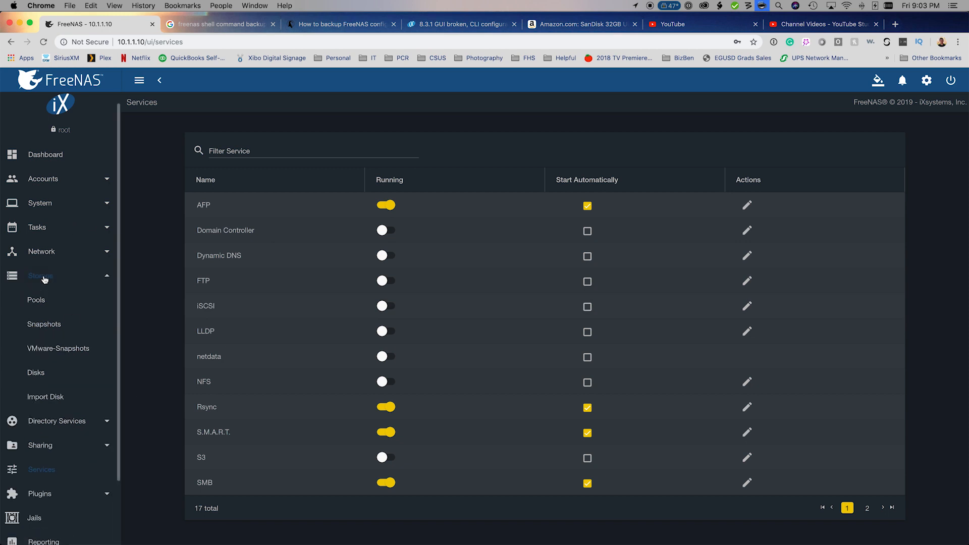
left_click(35, 236)
left_click(54, 350)
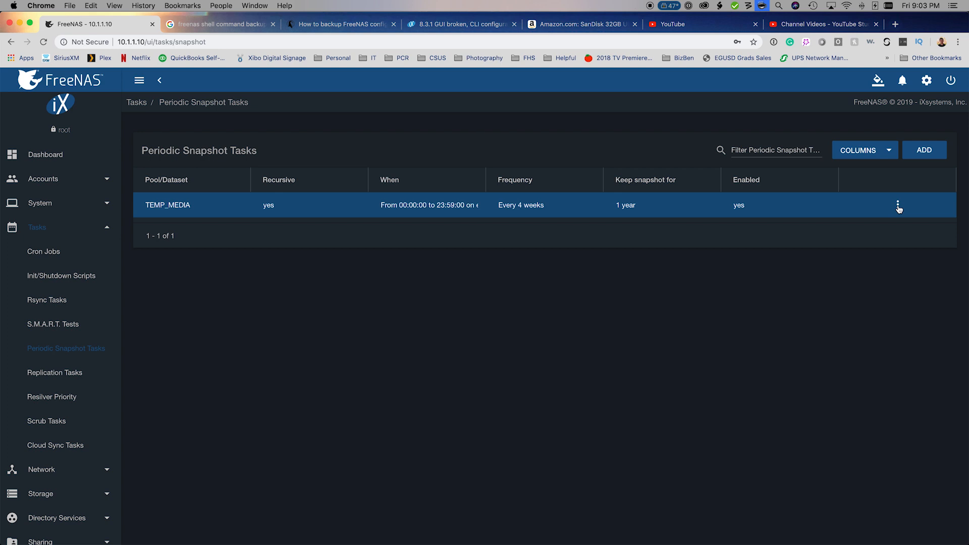
left_click(898, 207)
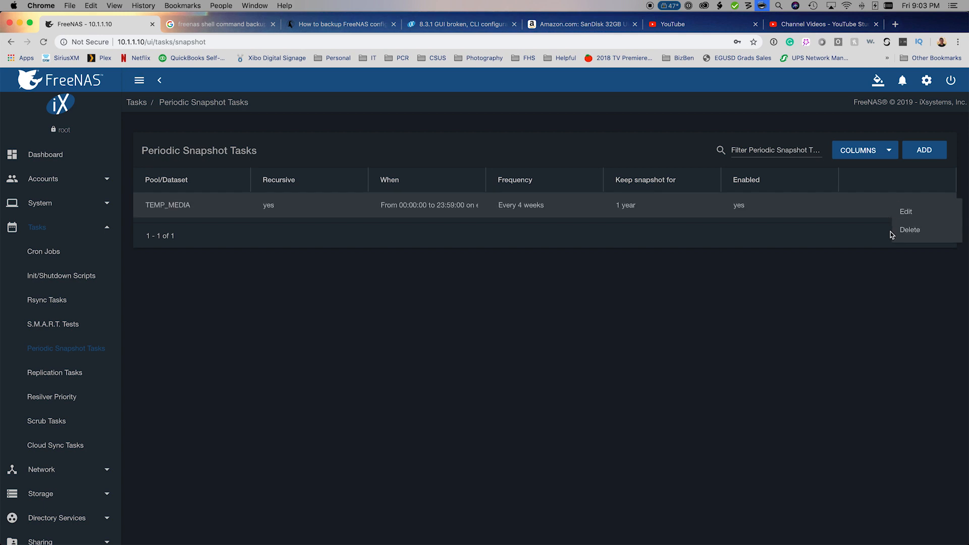
left_click(909, 211)
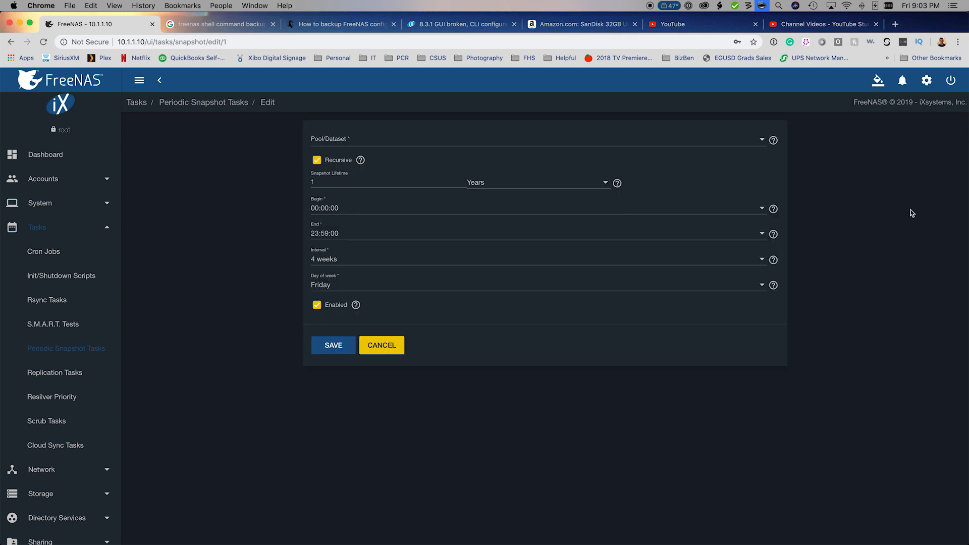
left_click(323, 260)
scroll(347, 234, "up", 5)
scroll(346, 234, "down", 5)
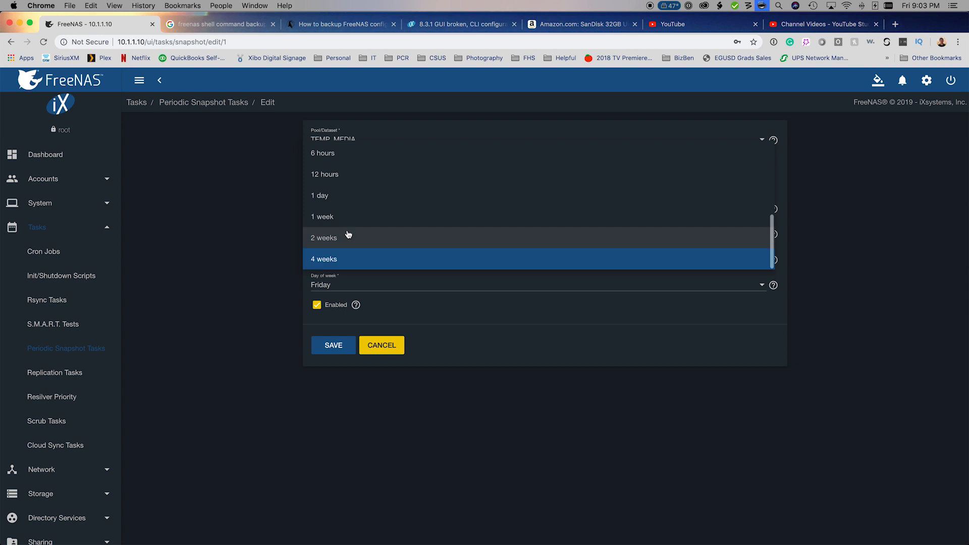
left_click(326, 259)
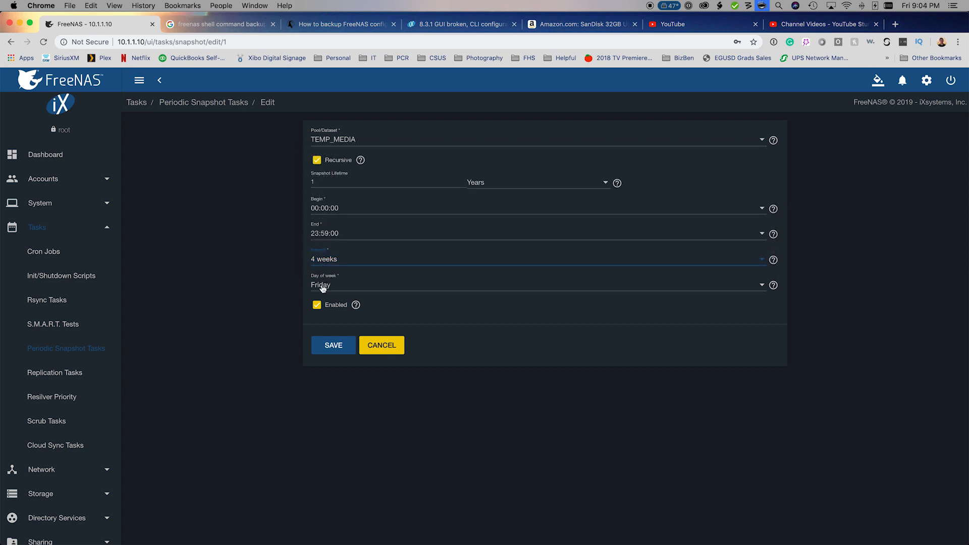
- Look through the day-of-week options of the TEMP_MEDIA periodic snapshot task and cancel the edit without changing the day
left_click(334, 285)
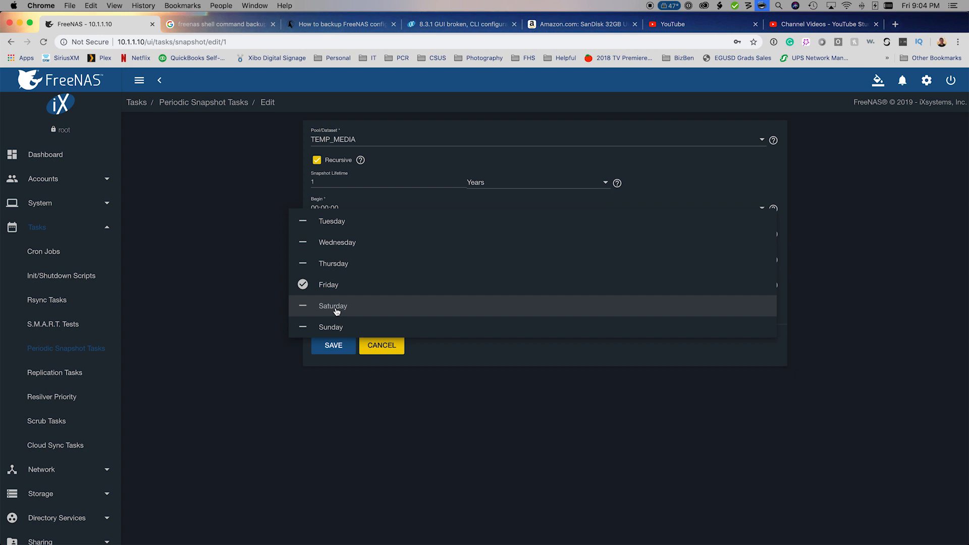
left_click(308, 382)
left_click(389, 349)
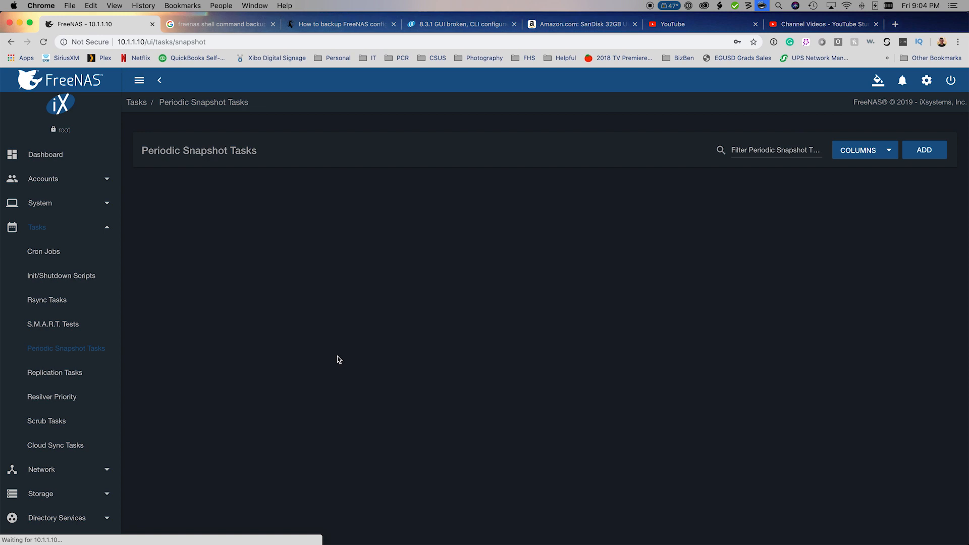
- Review the TEMP_MEDIA replication task's status and available actions, and compare the space used by the storage pools
left_click(58, 372)
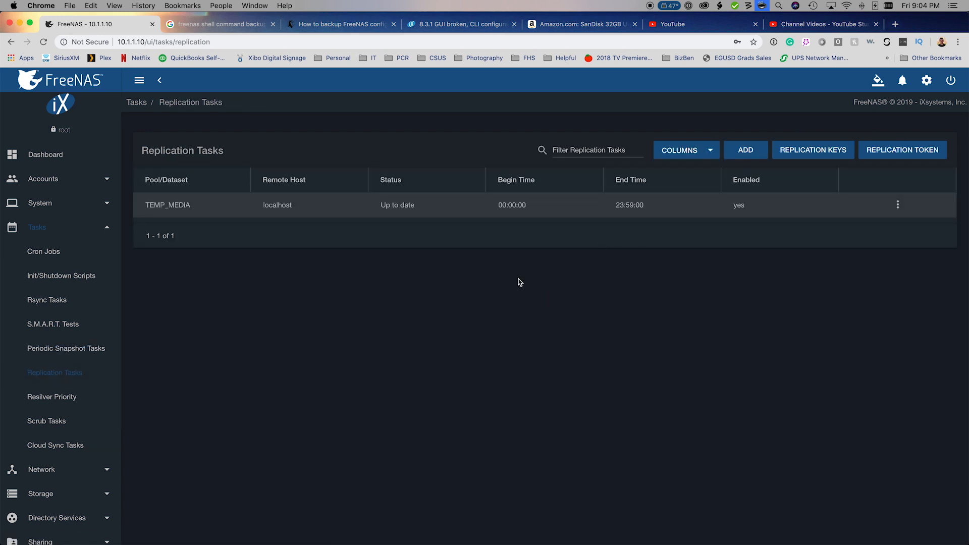
left_click(898, 204)
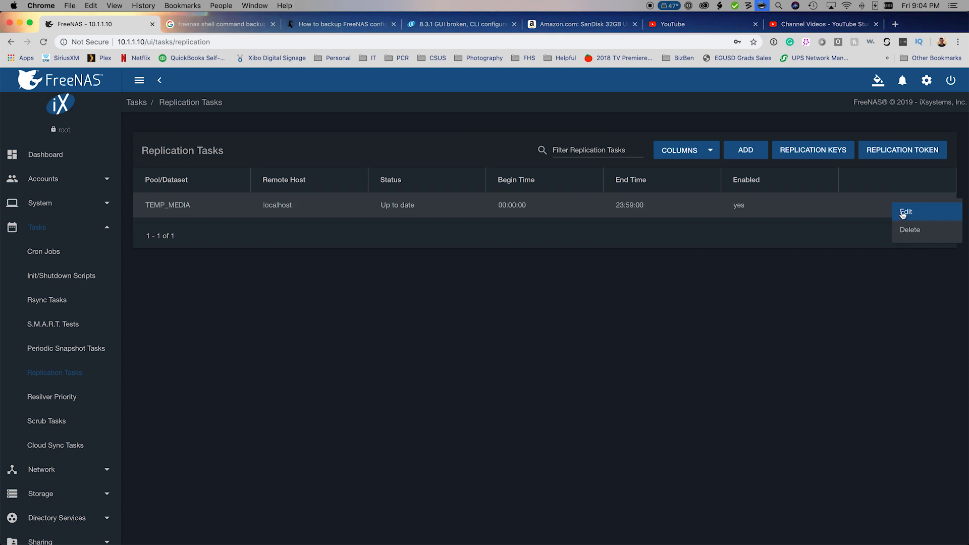
left_click(650, 313)
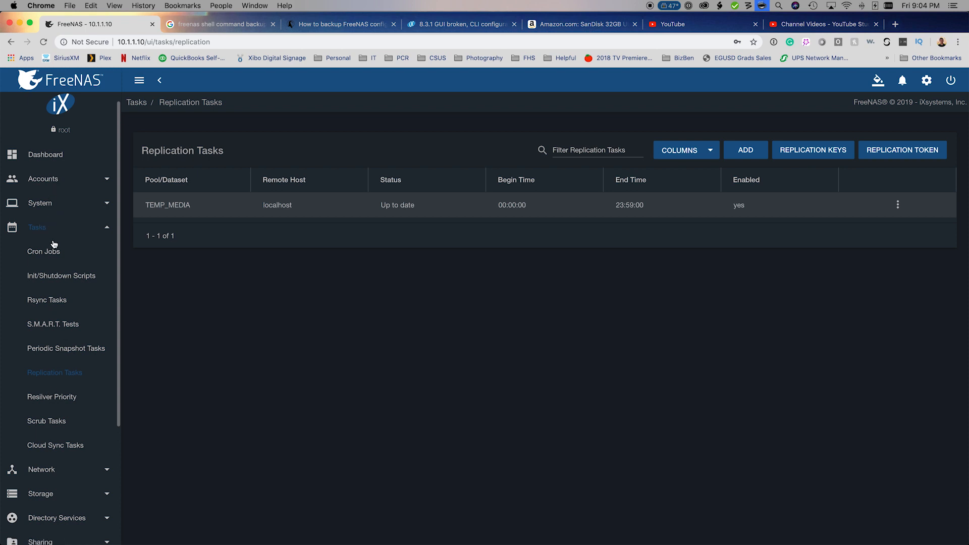
left_click(45, 495)
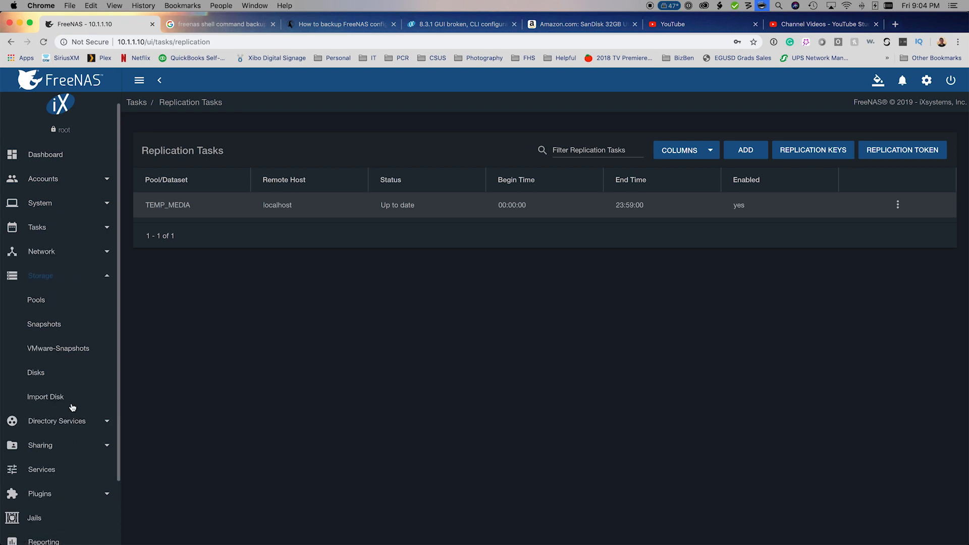
left_click(40, 302)
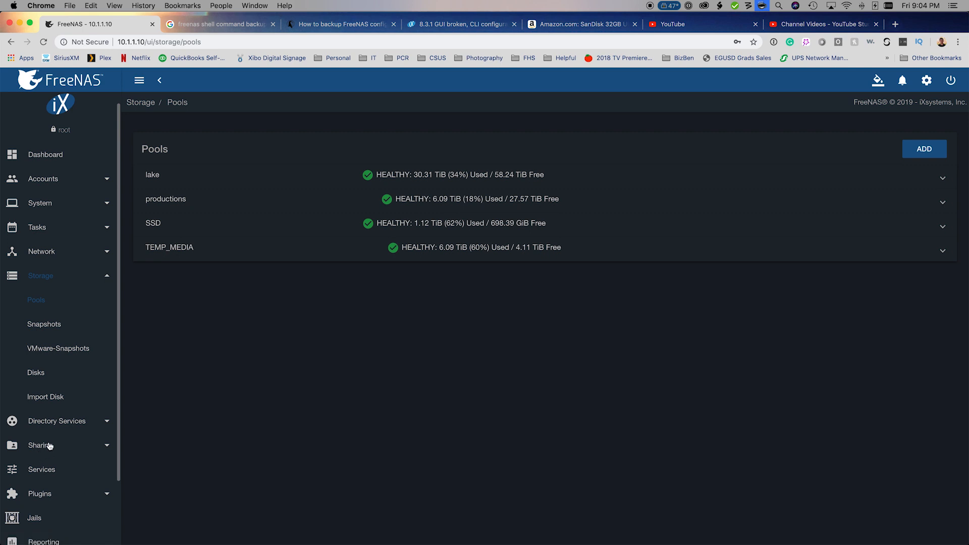
- Delete the TEMP_MEDIA replication task to localhost and confirm the deletion
left_click(45, 228)
left_click(79, 372)
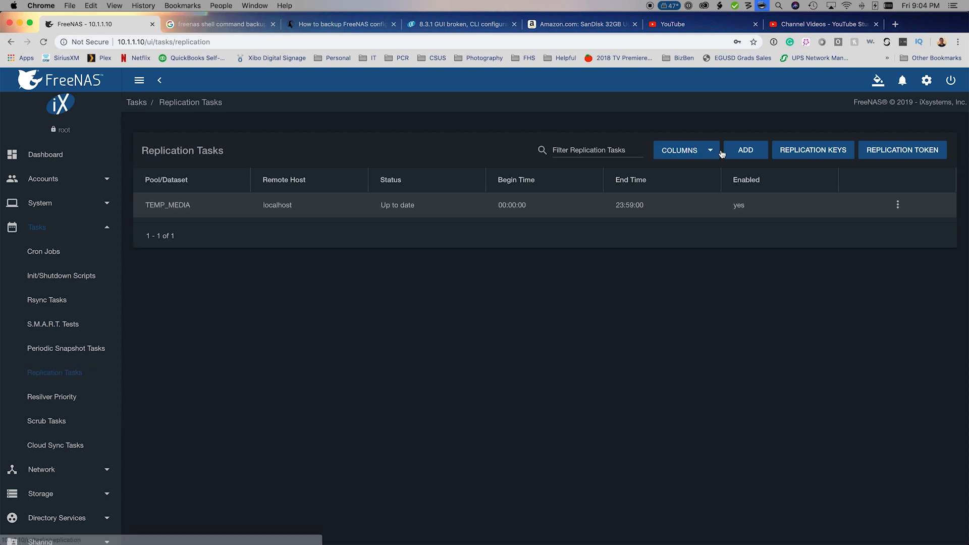
left_click(898, 205)
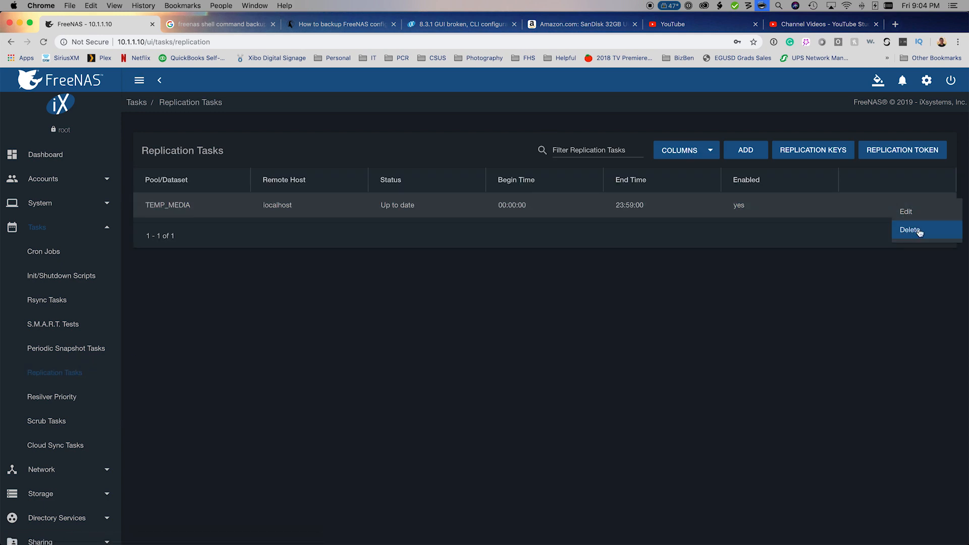
left_click(919, 231)
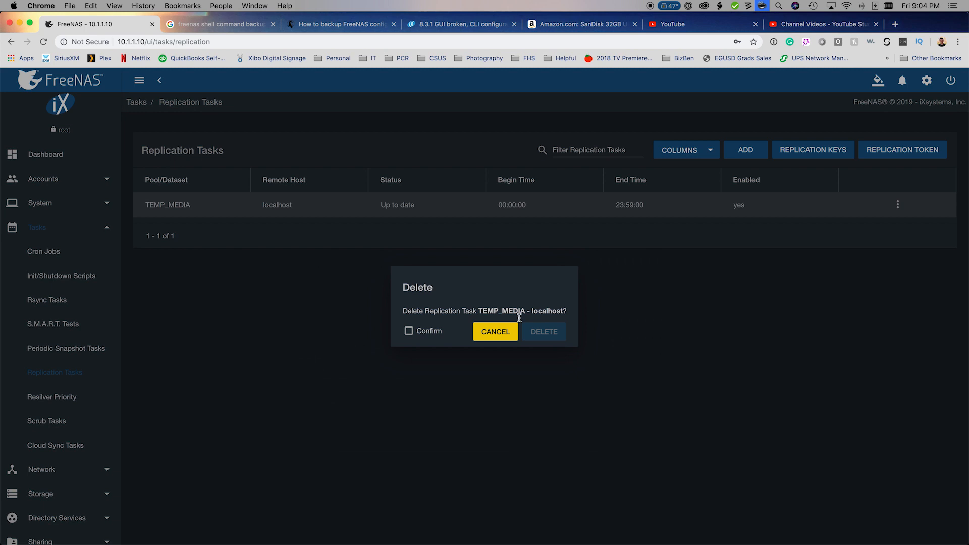
left_click(407, 334)
left_click(546, 333)
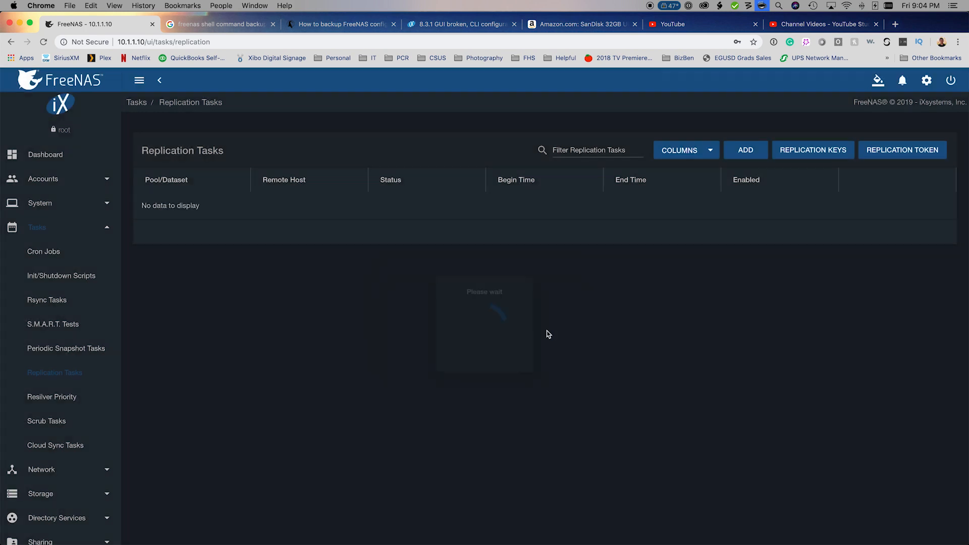
- Delete the TEMP_MEDIA periodic snapshot task and confirm the deletion
left_click(66, 348)
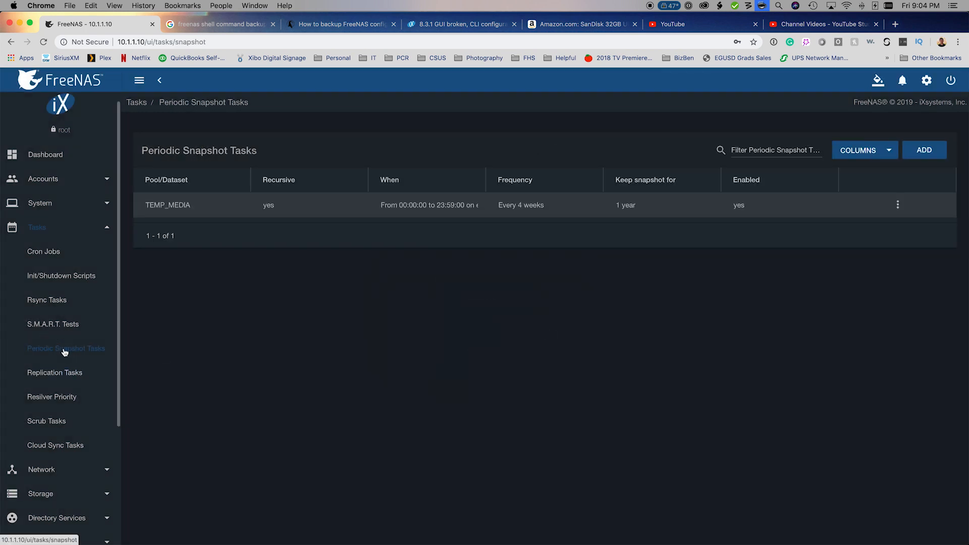
left_click(898, 204)
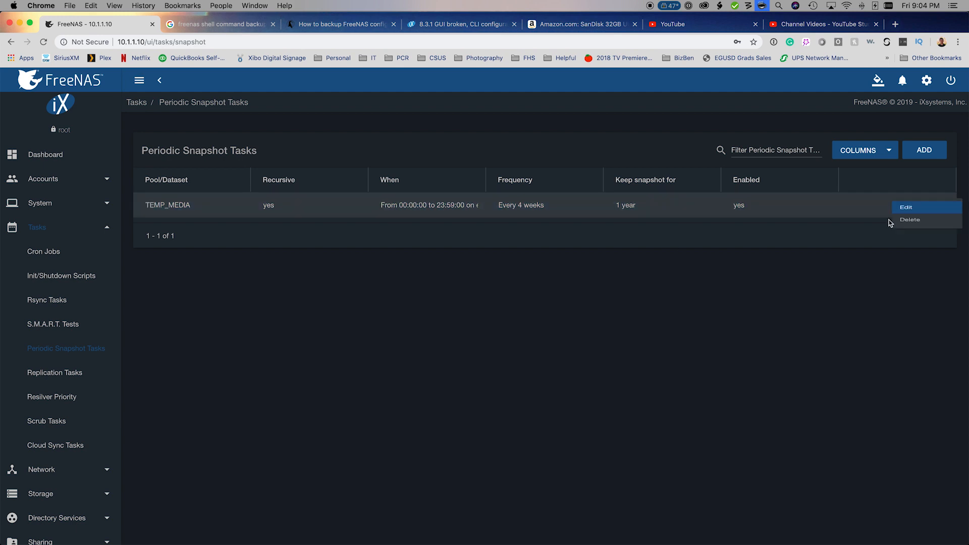
left_click(924, 230)
left_click(390, 330)
left_click(576, 331)
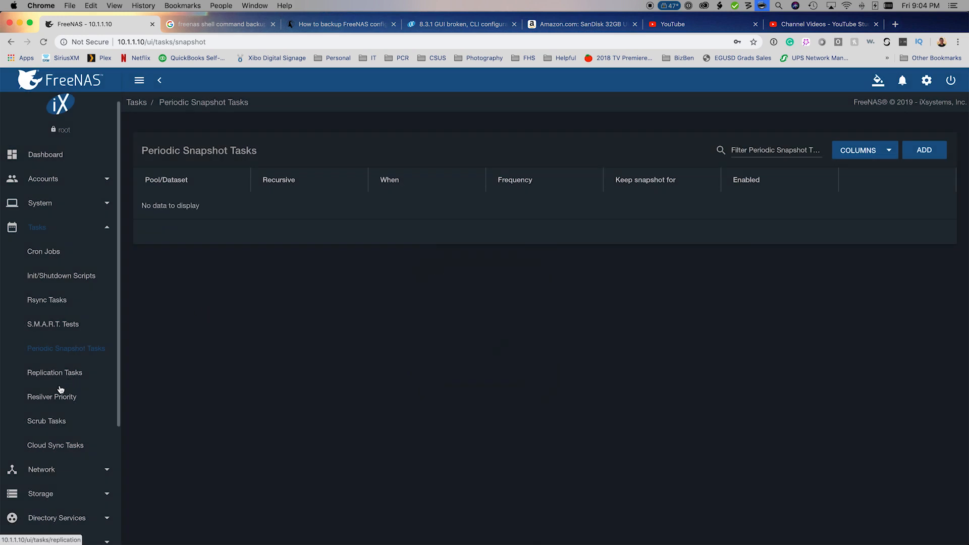
- Filter the stored snapshots by temp_media and delete both TEMP_MEDIA snapshots, including the one of Productions Archive Overflow
left_click(50, 495)
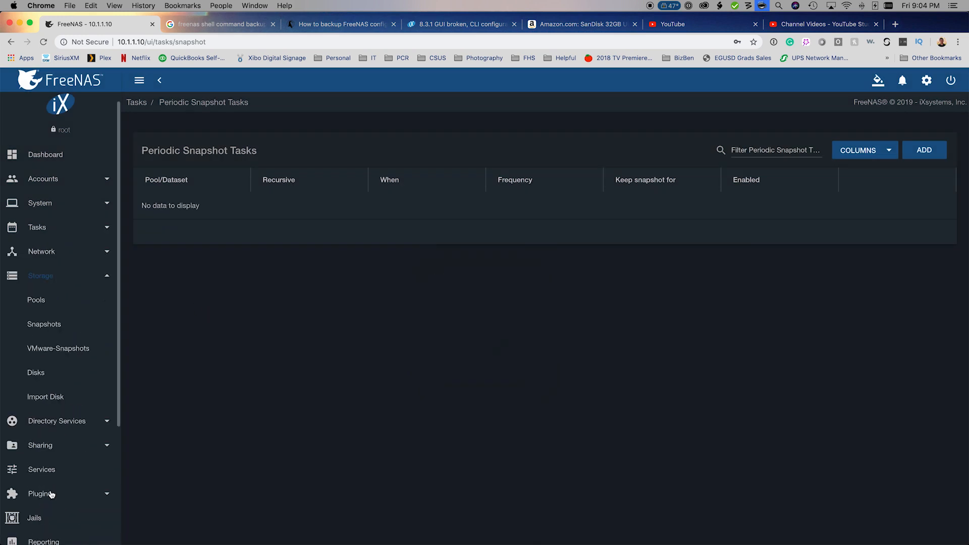
left_click(49, 325)
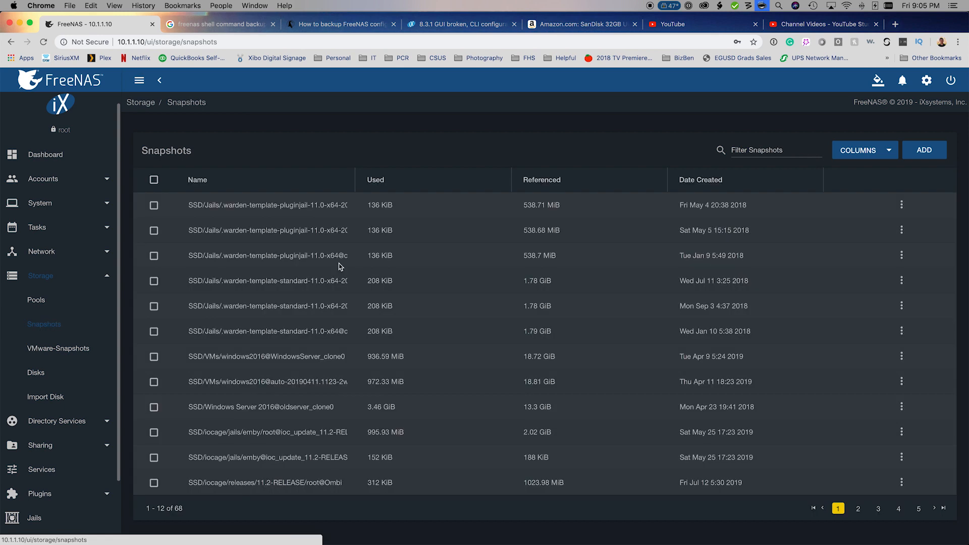
left_click(761, 150)
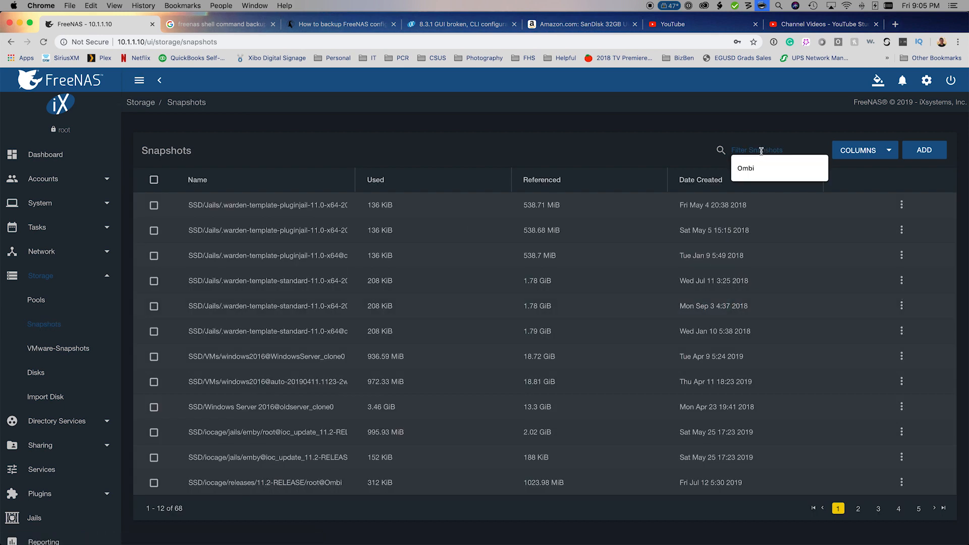
type("temp")
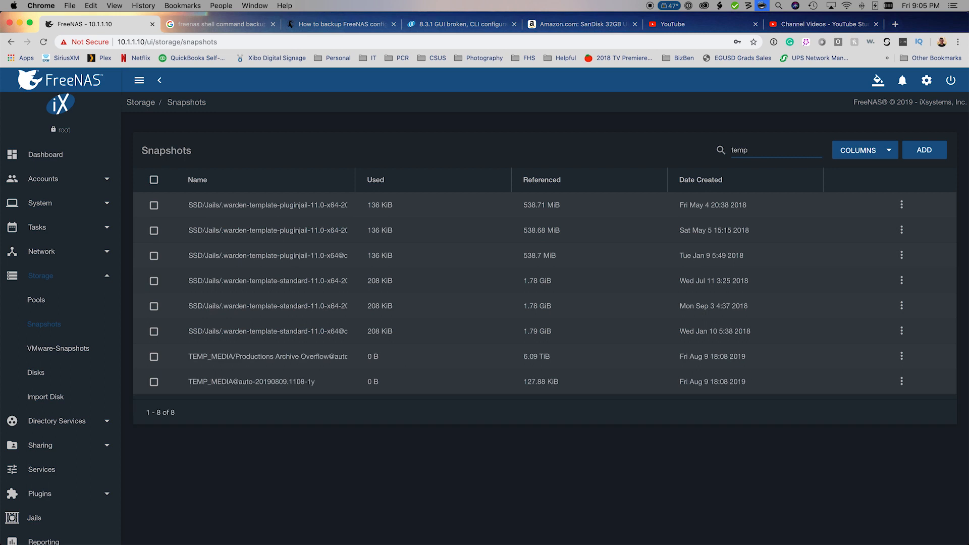
type("media")
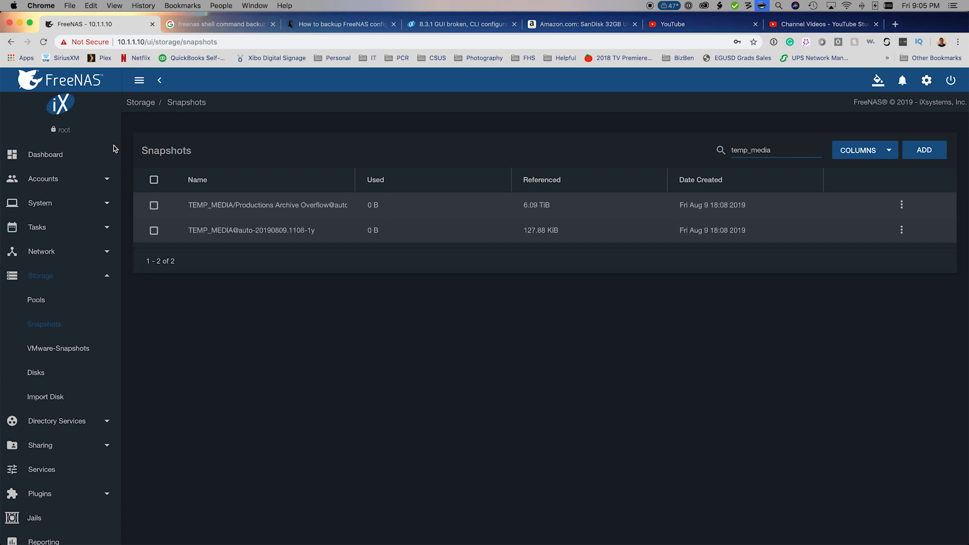
left_click(153, 181)
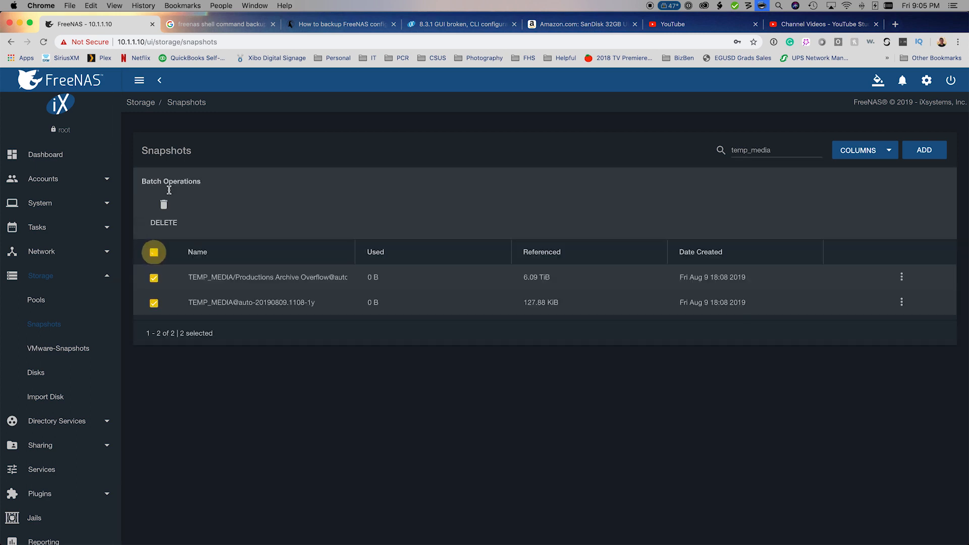
left_click(150, 214)
left_click(383, 347)
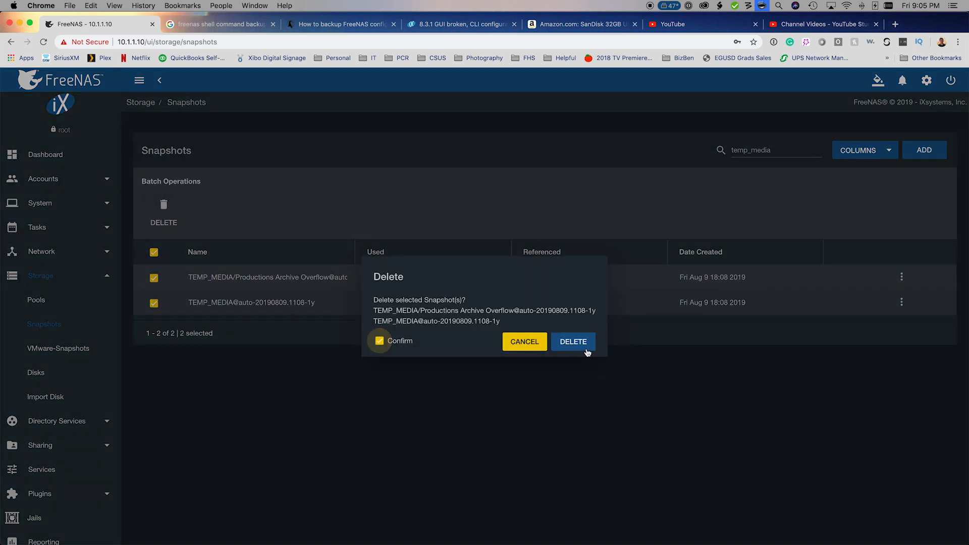
left_click(573, 348)
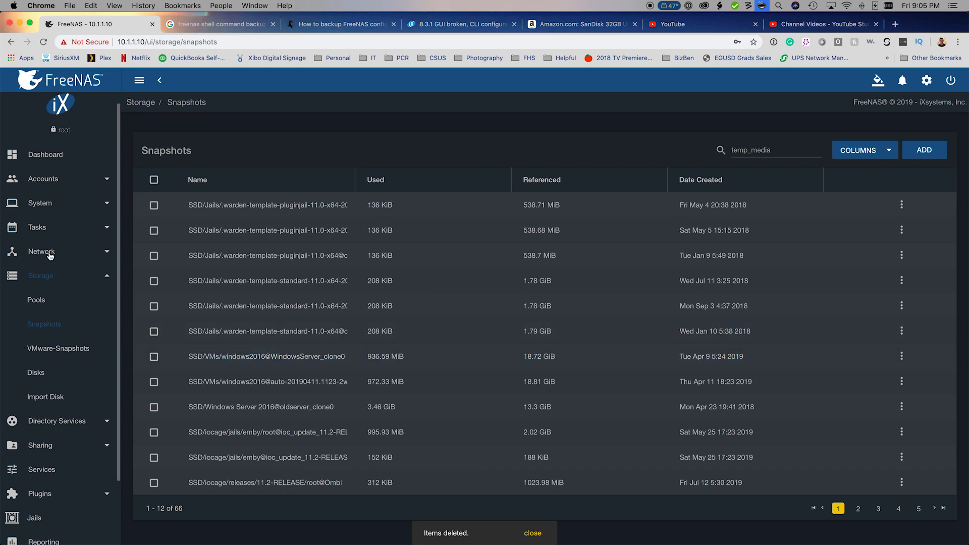
- Open the list of storage pools
left_click(45, 303)
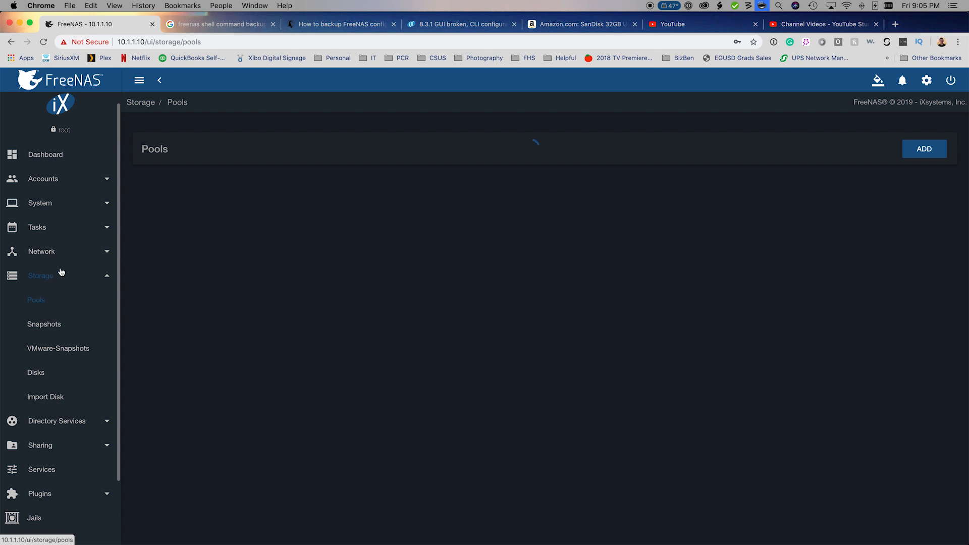